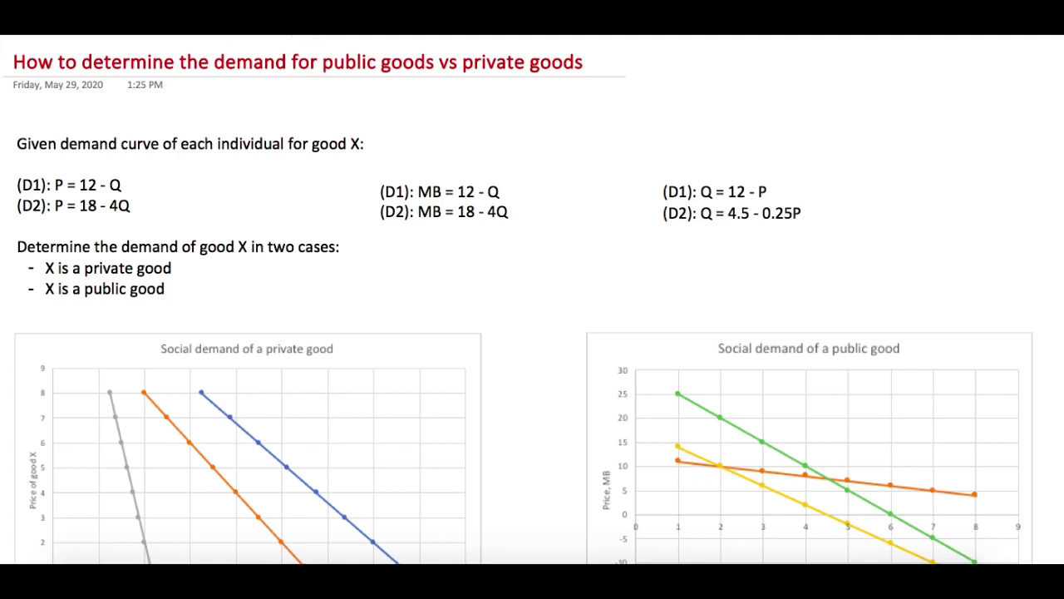
Step: Highlight the D1 and D2 labels and all three D1 equation forms in yellow, and handwrite "or" between the forms in blue
mouse_move(18, 185)
left_mouse_down()
mouse_move(43, 185)
mouse_move(44, 206)
left_mouse_up()
left_click_drag(54, 184, 130, 185)
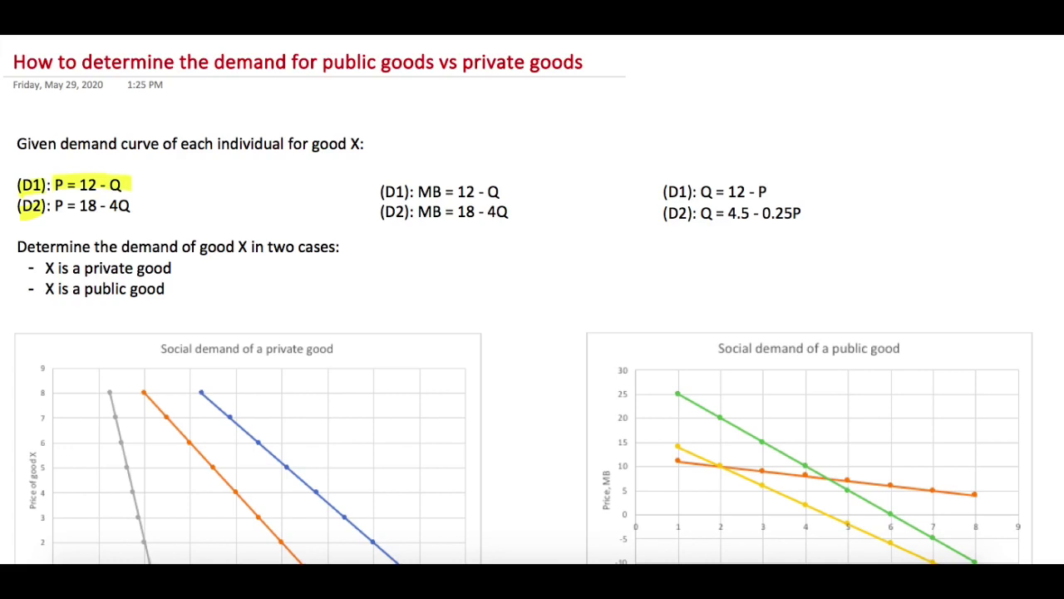
left_click_drag(260, 191, 279, 182)
left_click_drag(419, 192, 562, 185)
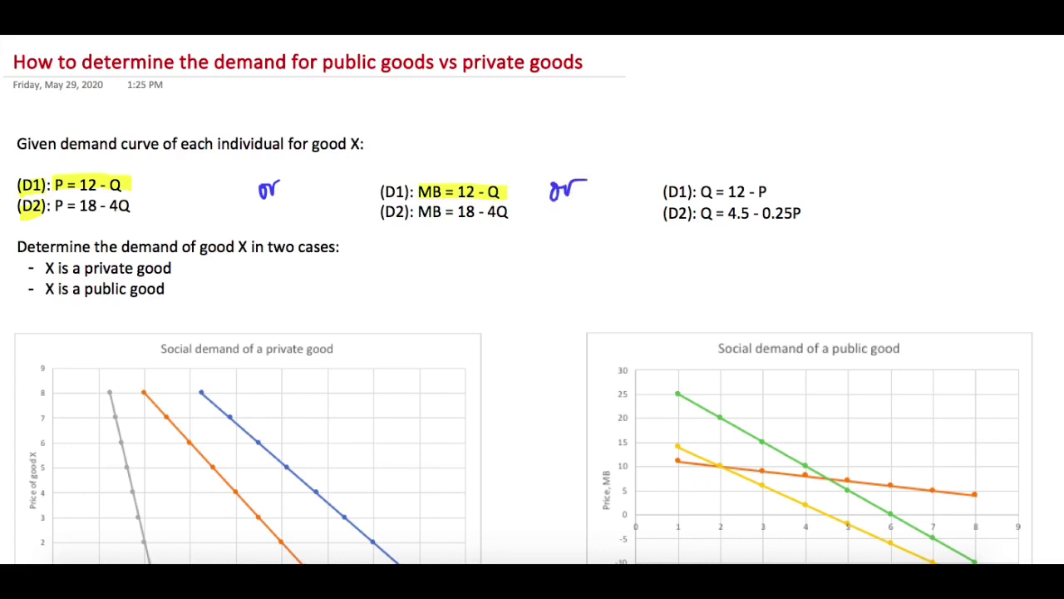
left_click_drag(700, 191, 771, 192)
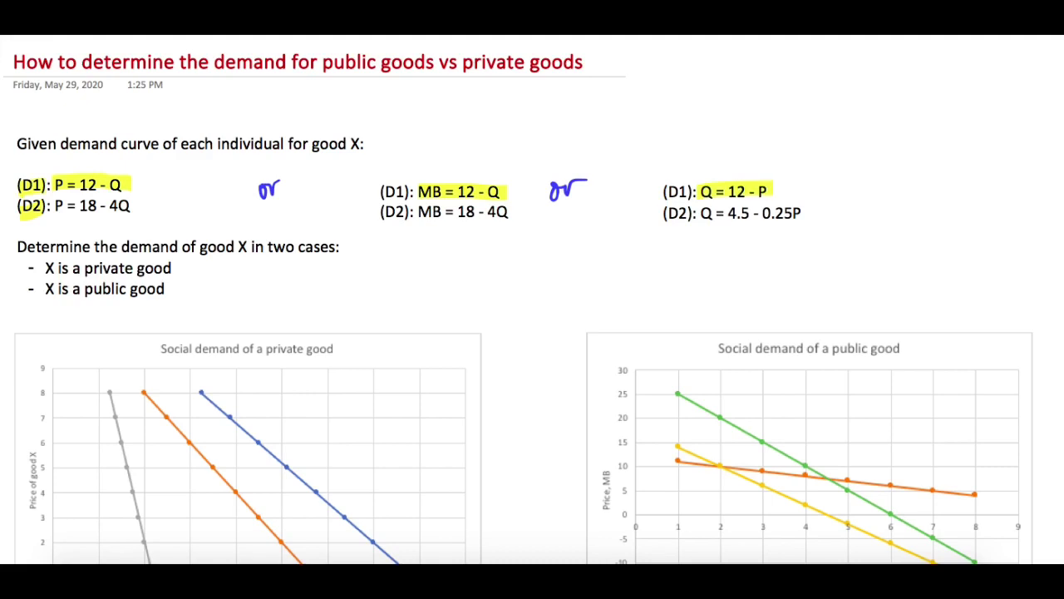
Step: Highlight "private good" and "public good" in yellow in the list of the two cases
scroll(532, 299, "down", 1)
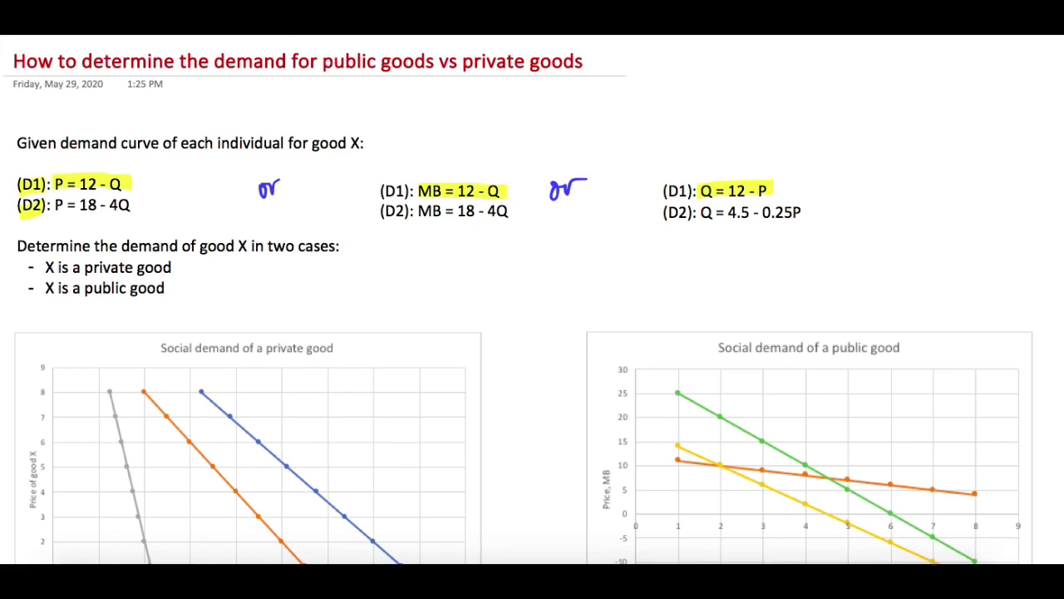
left_click_drag(84, 267, 188, 267)
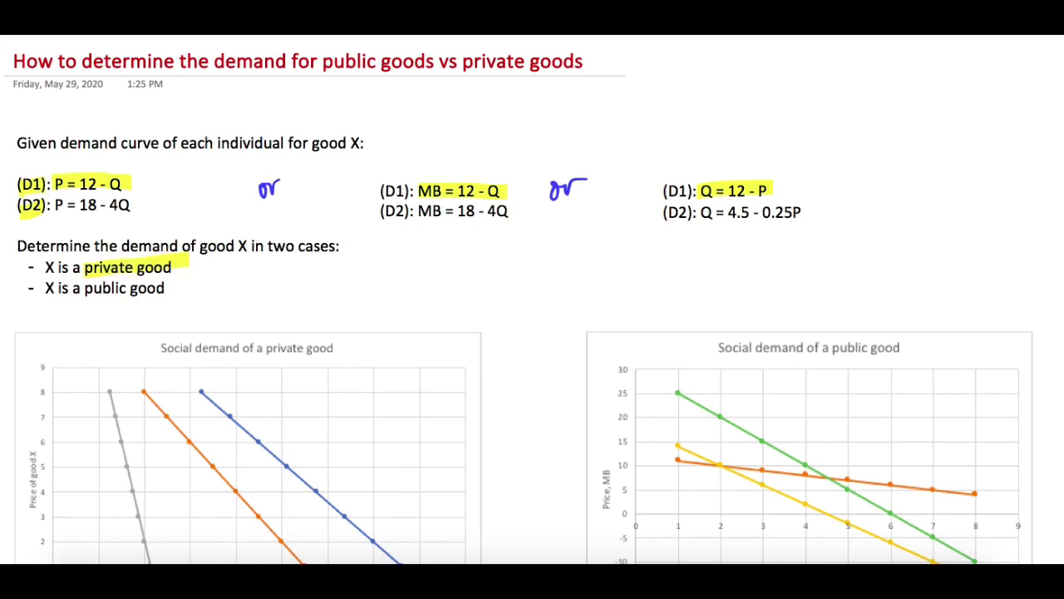
left_click_drag(83, 288, 176, 289)
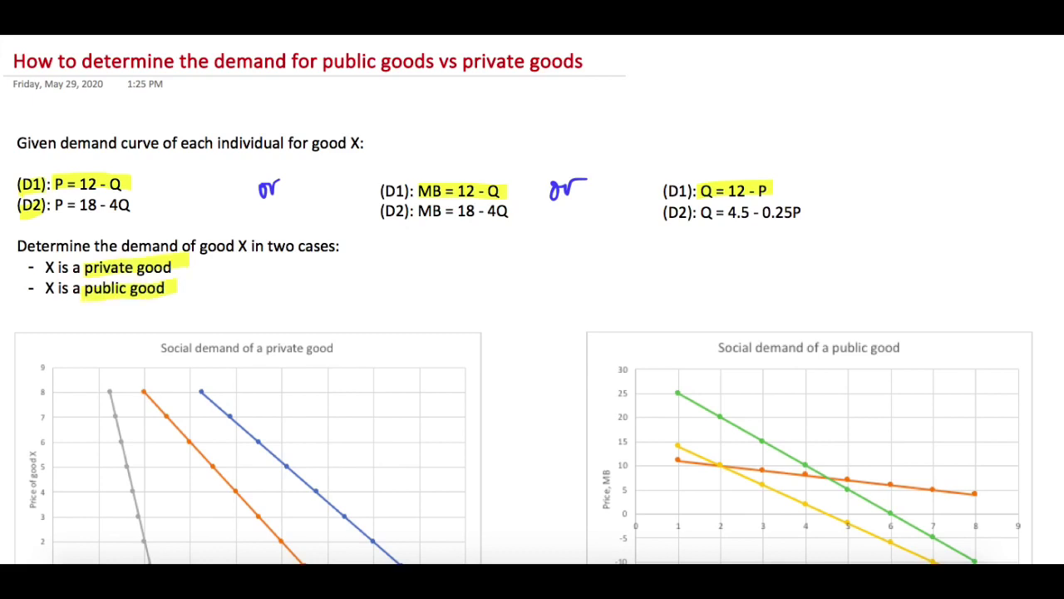
Step: Highlight "a private good" and "a public good" in yellow in the titles of the two social demand charts
scroll(532, 300, "down", 5)
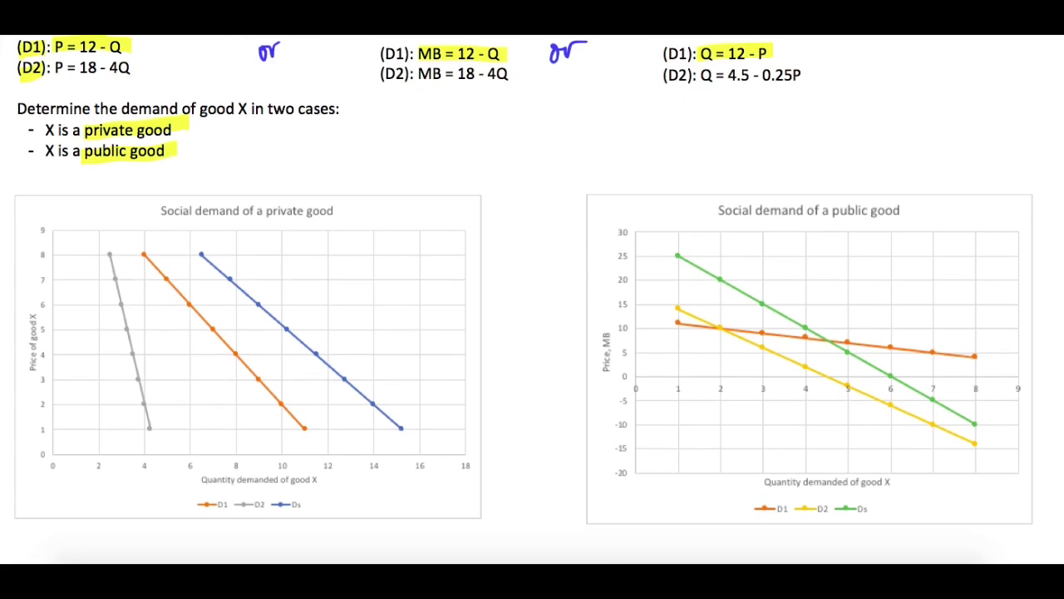
left_click_drag(256, 211, 334, 211)
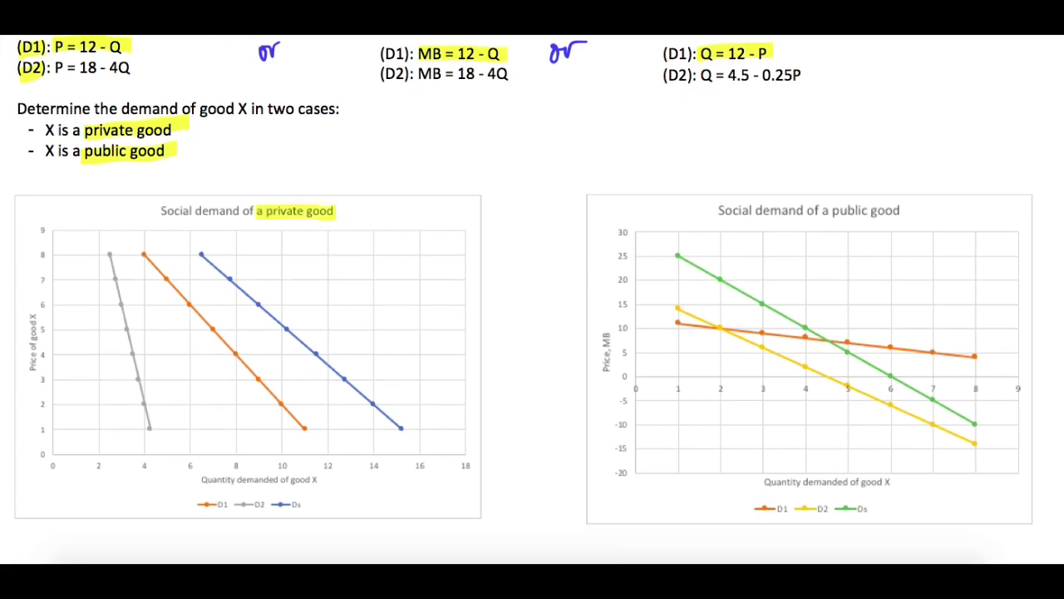
left_click_drag(821, 214, 906, 218)
left_click_drag(833, 212, 914, 215)
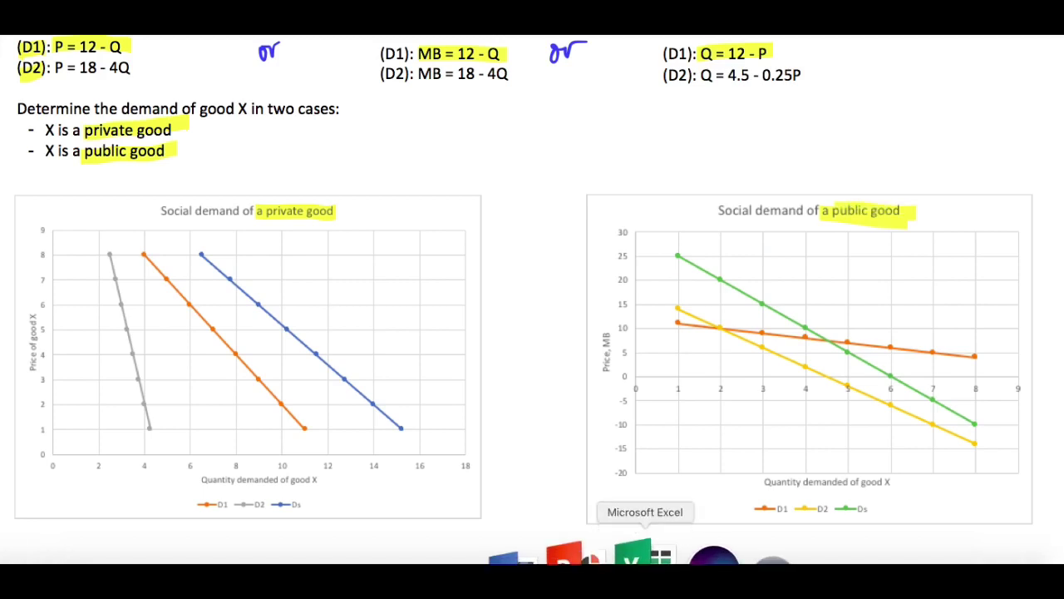
Step: Switch to Microsoft Excel and bring up the Private Good (2) sheet with the empty demand tables
left_click(631, 553)
left_click(647, 91)
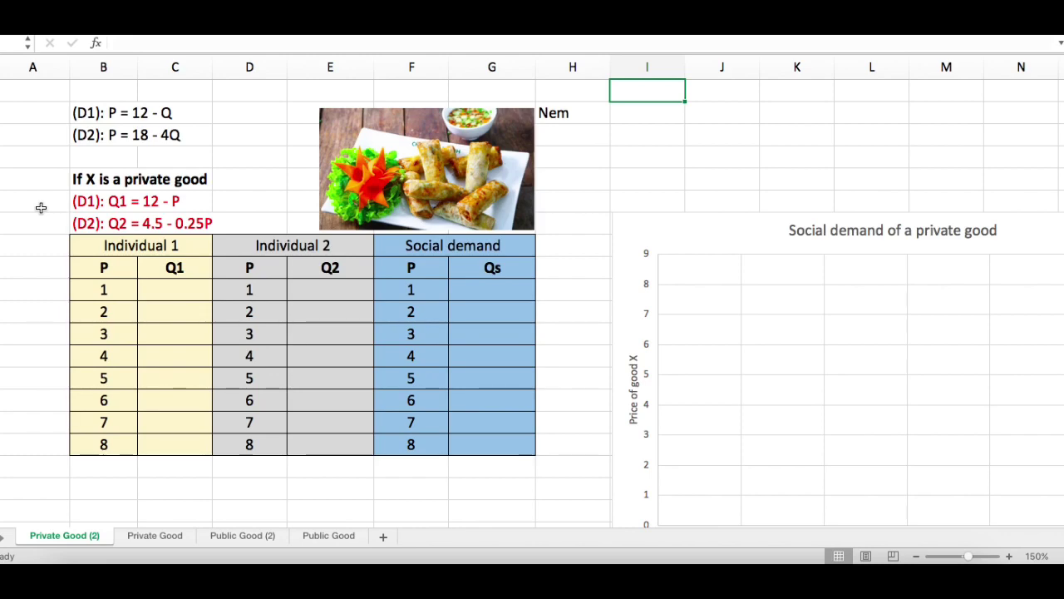
scroll(41, 207, "up", 2)
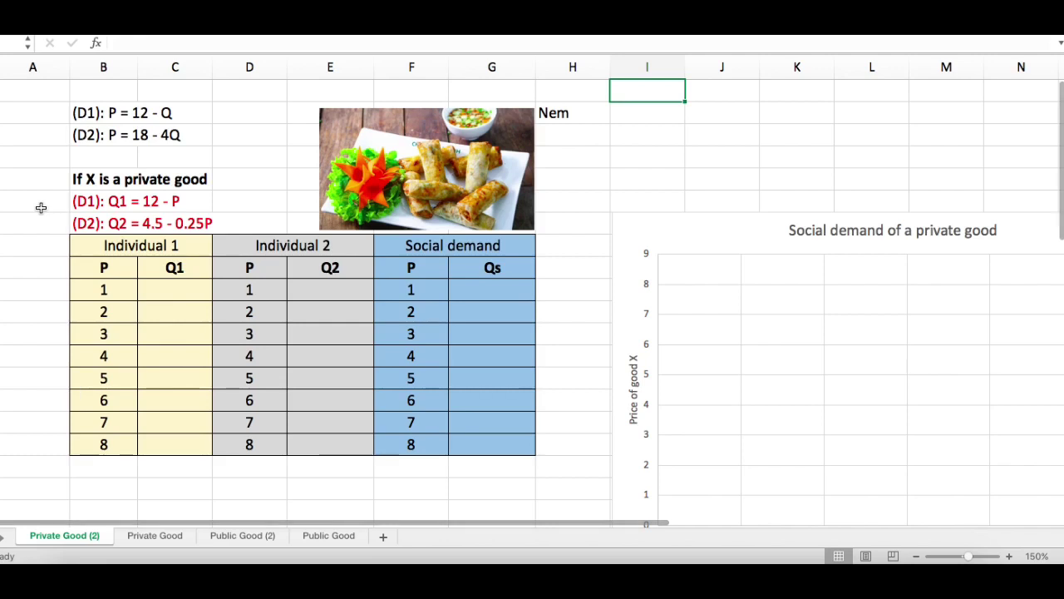
Step: Examine the price values in the P columns of the Individual 1 and Individual 2 tables
left_click(111, 286)
key("Down")
key("Down")
key("Down")
key("Down")
key("Down")
key("Down")
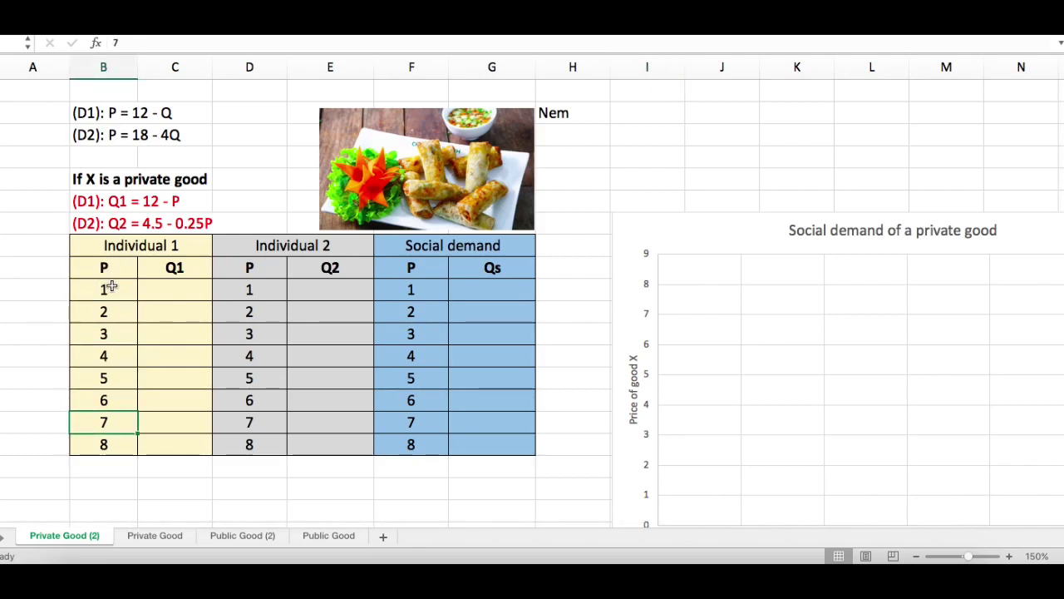
left_click(113, 287)
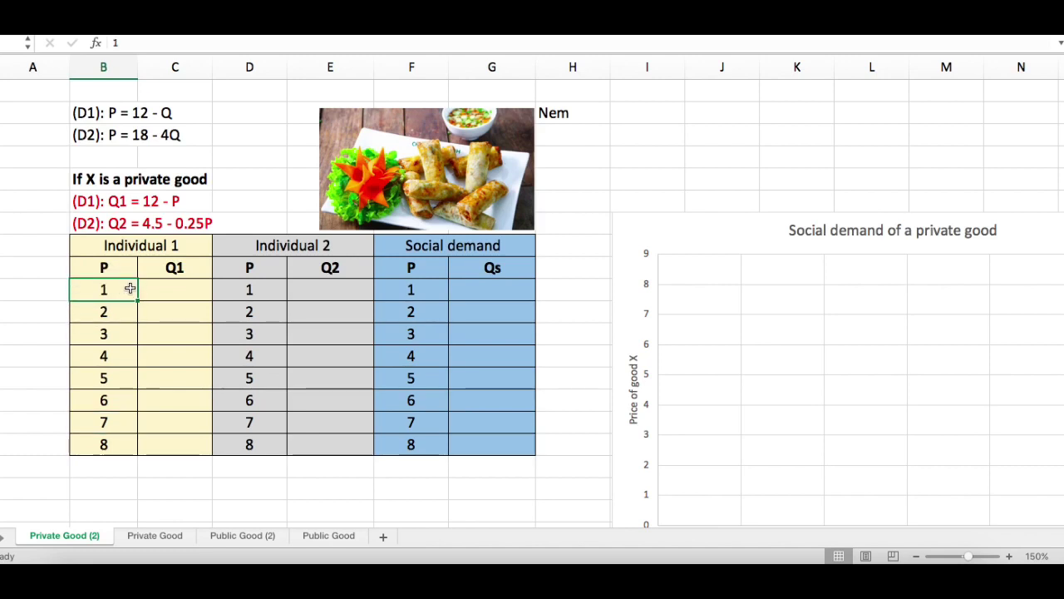
left_click(266, 290)
key("Down")
key("Down")
key("Down")
key("Down")
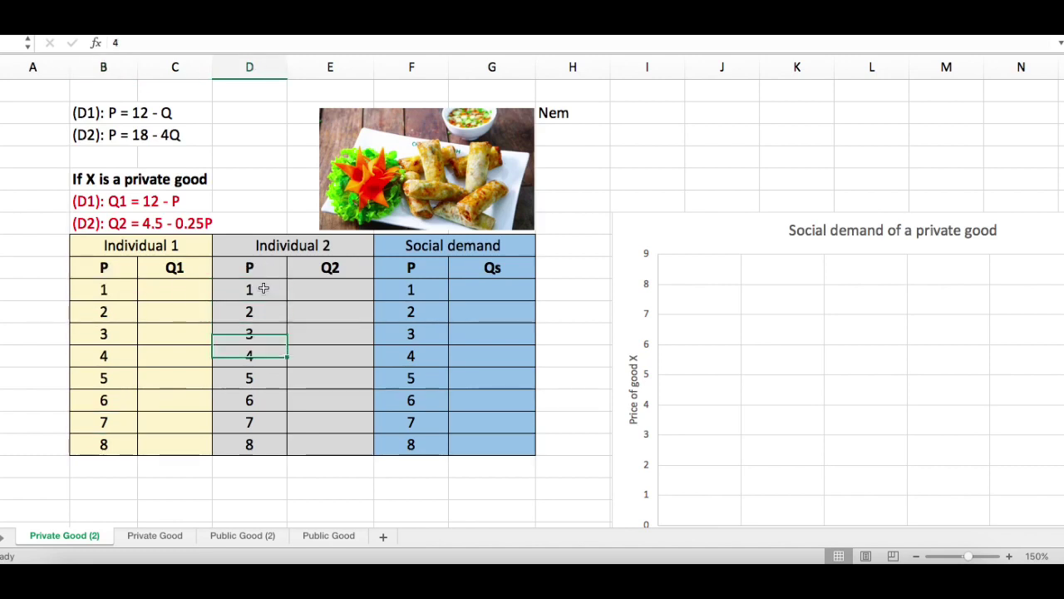
key("Down")
key("Down")
key("Down")
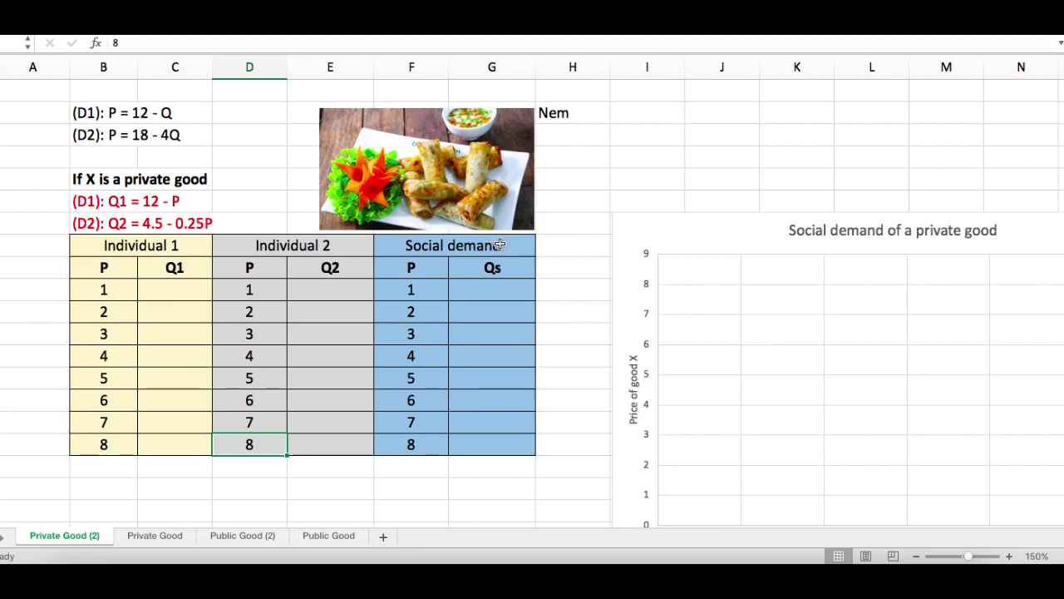
Step: Enter =12-B10 in C10 for Individual 1's quantity and fill the formula down the Q1 column to the row for price 8
left_click(160, 288)
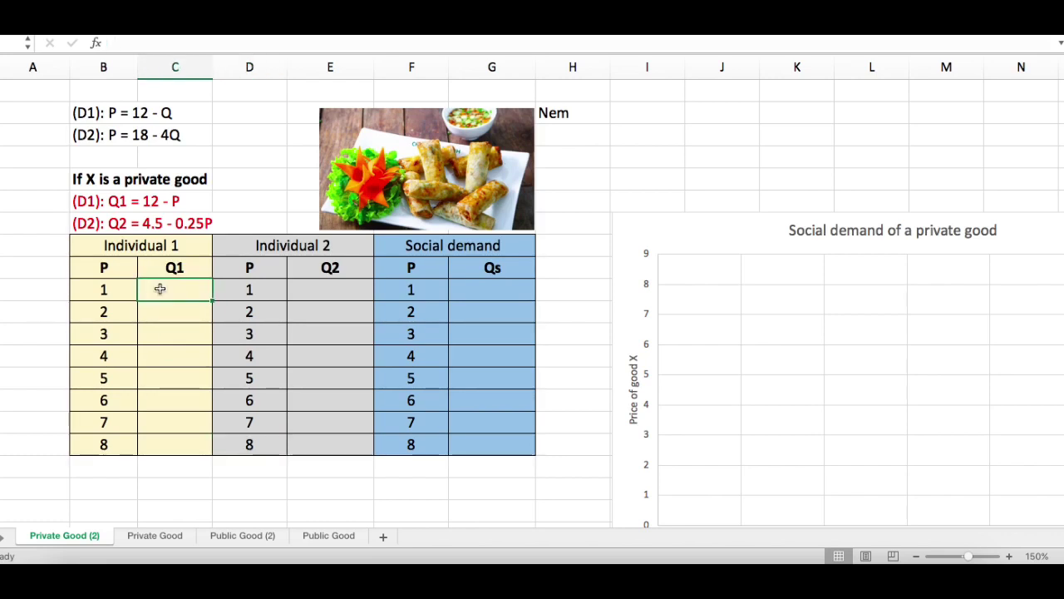
type("=")
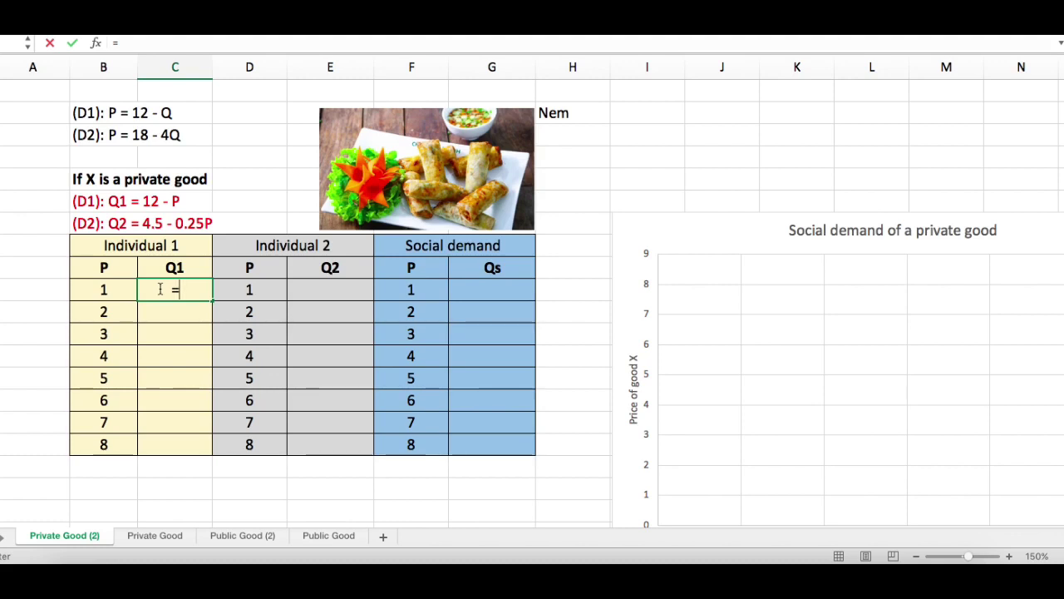
type("12-")
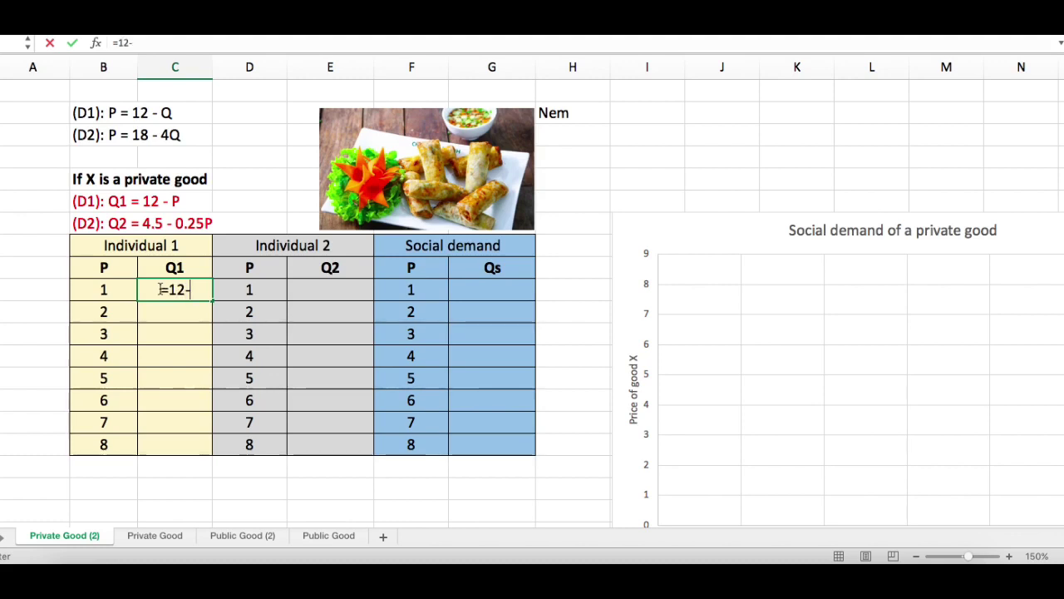
left_click(105, 290)
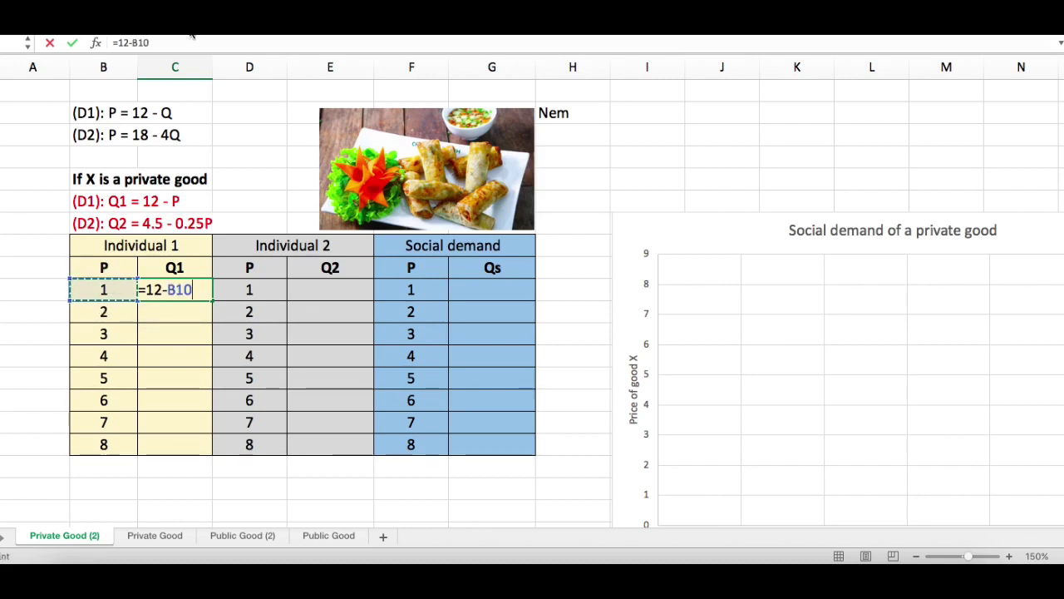
key("Return")
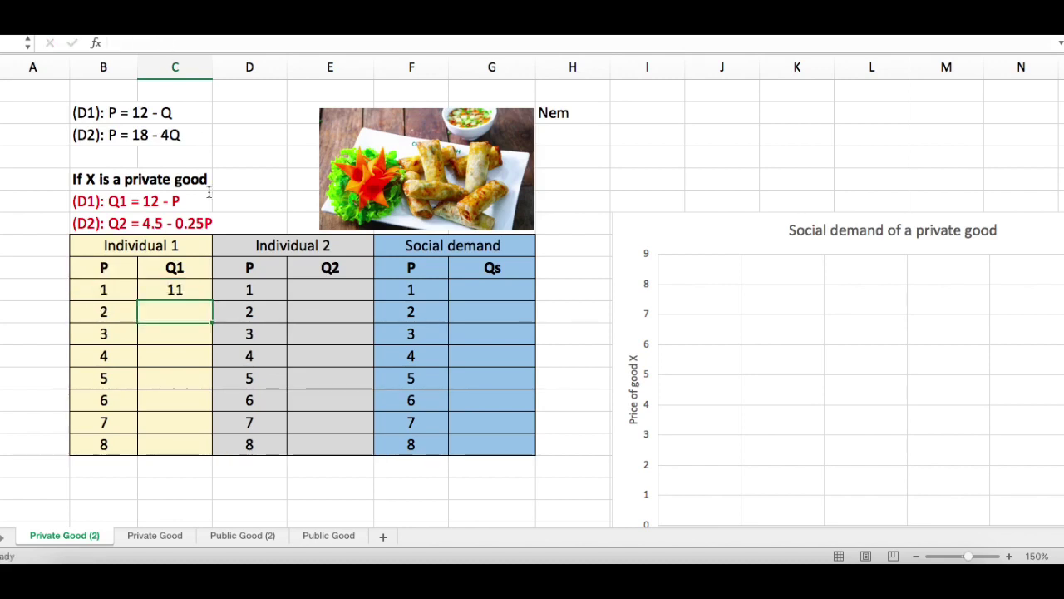
left_click(192, 290)
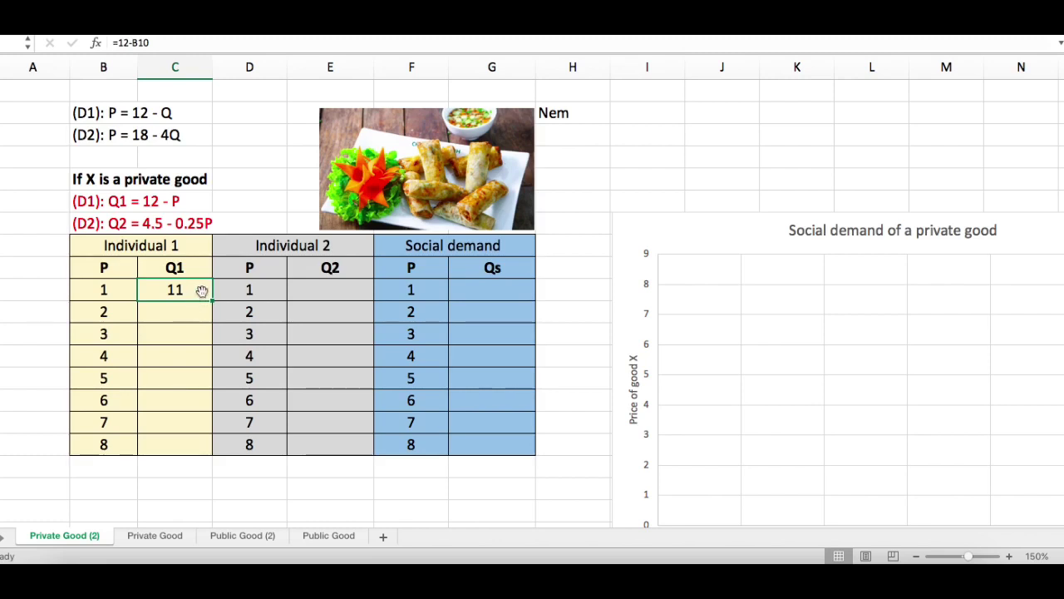
left_click_drag(213, 302, 198, 449)
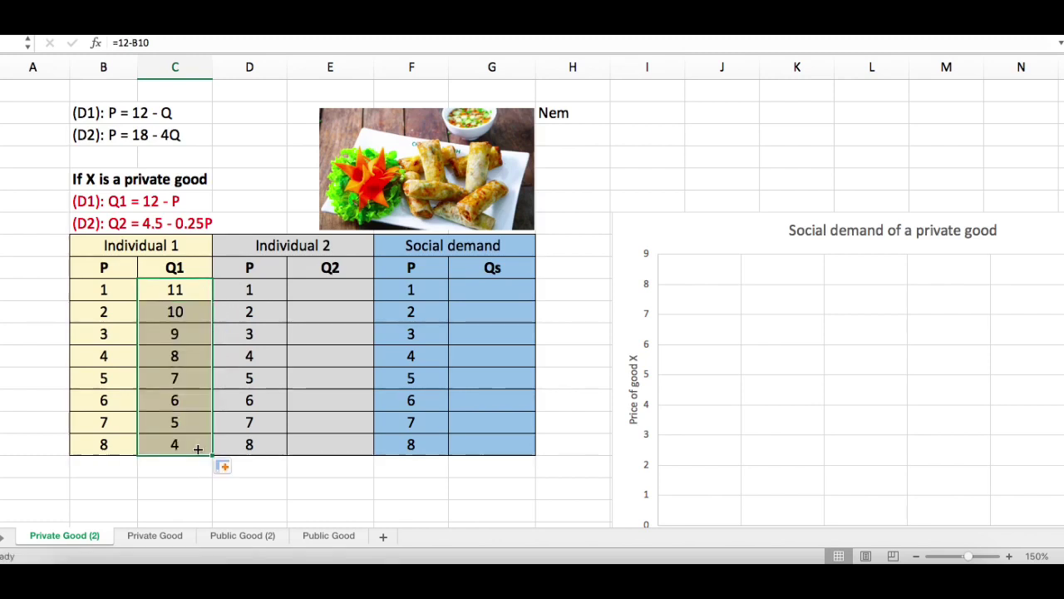
left_click(198, 264)
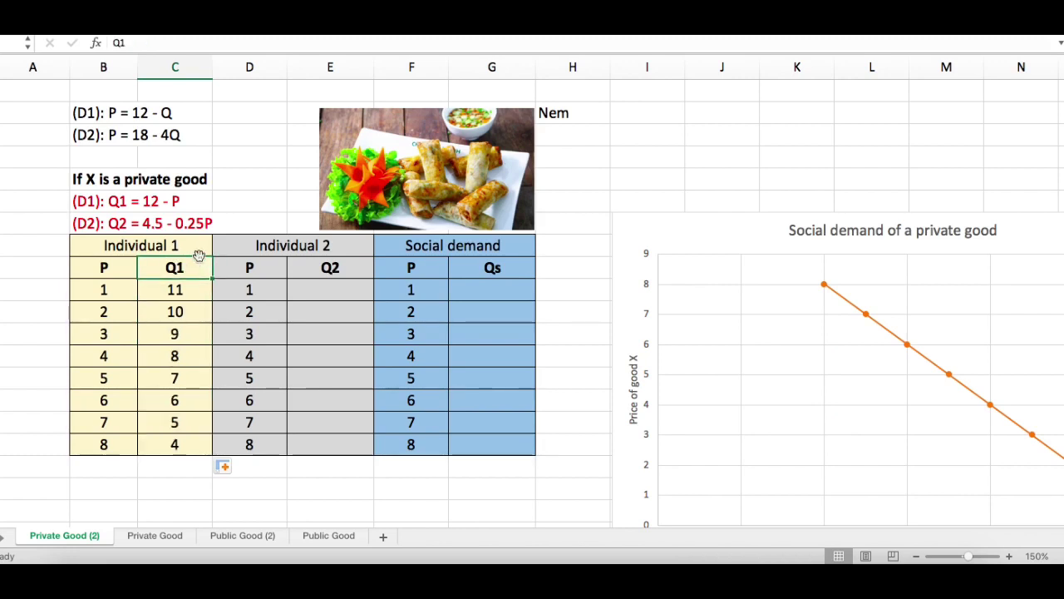
Step: Examine how Individual 1's quantities in the Q1 column change as the prices in the P column rise
left_click(105, 290)
key("Down")
key("Down")
key("Down")
key("Down")
key("Down")
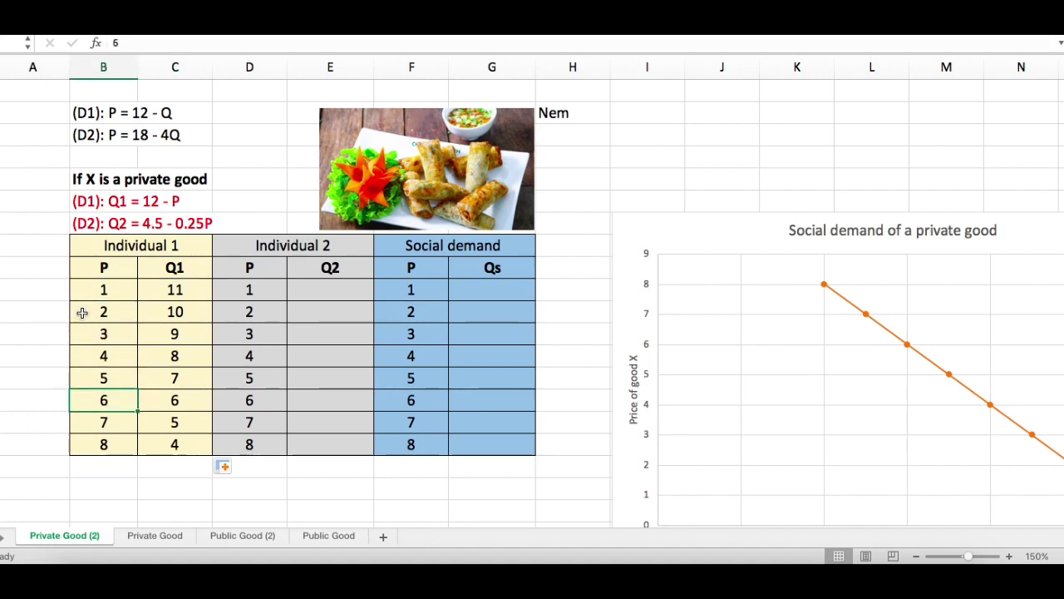
key("Up")
key("Up")
key("Up")
key("Up")
key("Up")
key("Down")
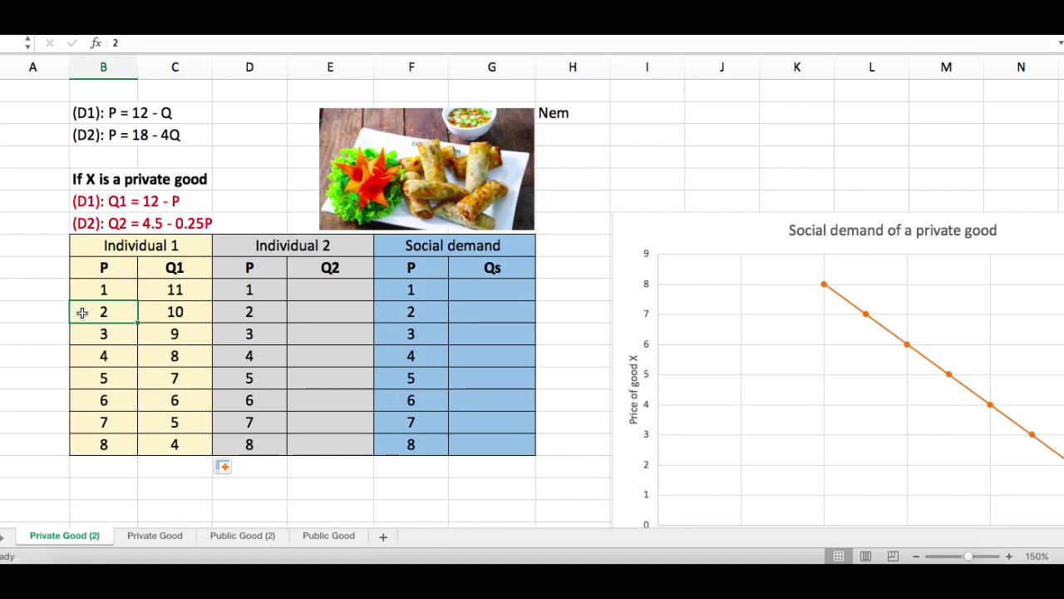
key("Down")
key("Down")
key("Down")
key("Down")
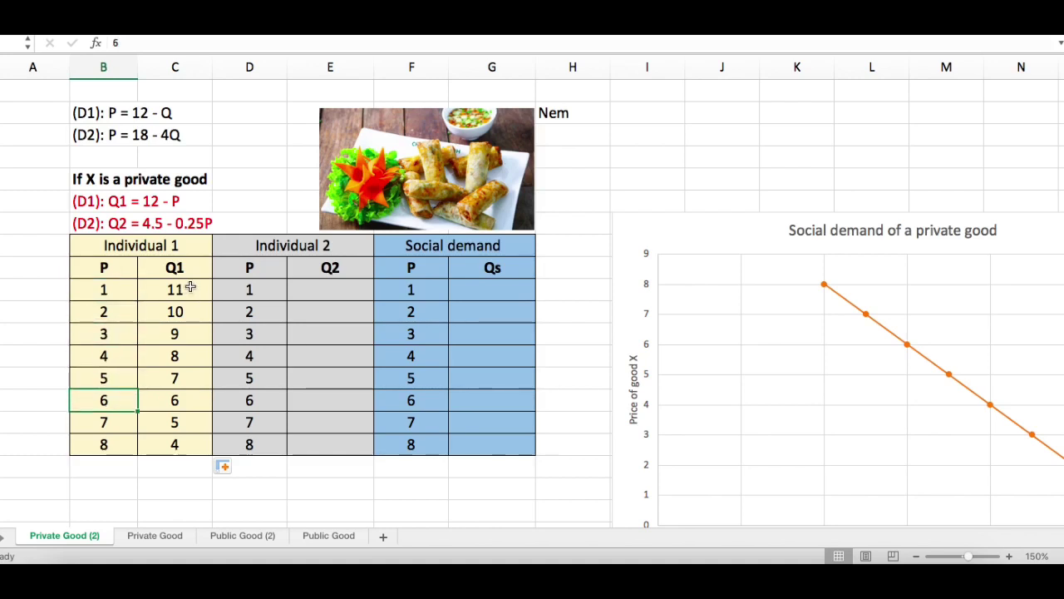
left_click(191, 287)
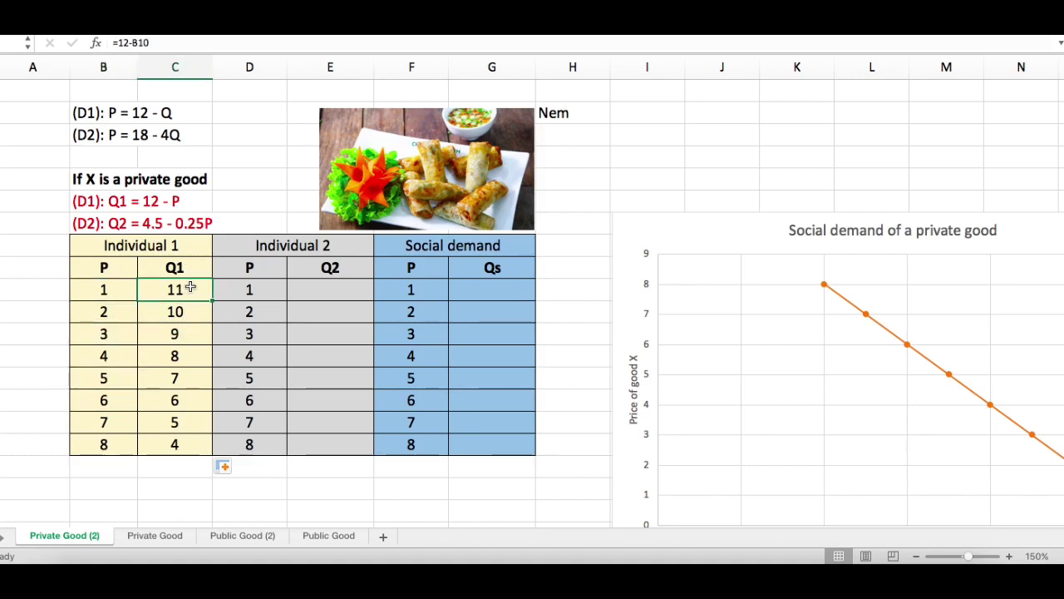
key("Down")
key("Down")
key("Down")
key("Down")
key("Down")
key("Down")
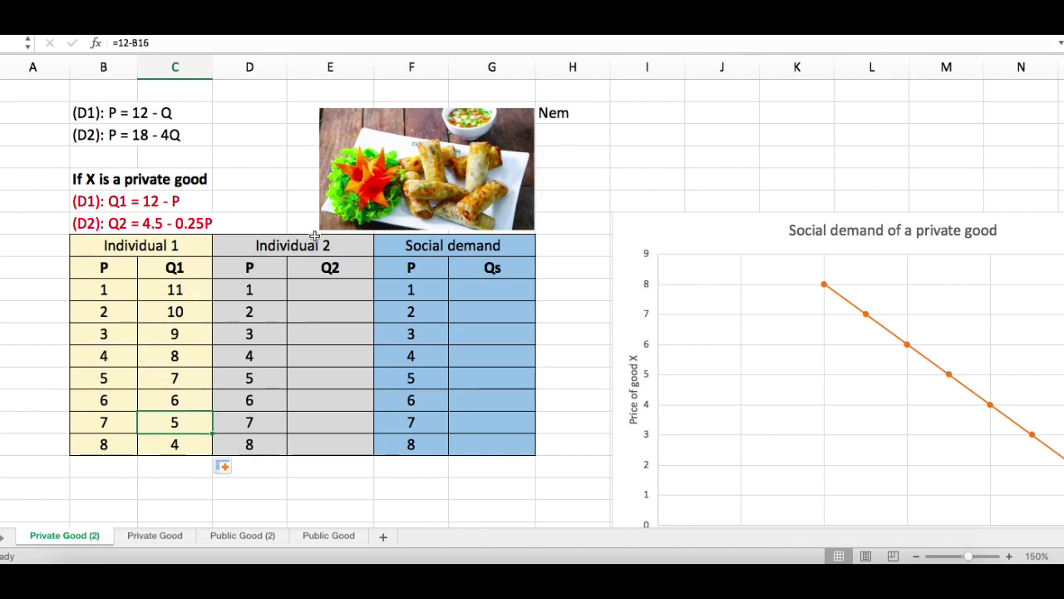
Step: Enter =4.5-0.25*D10 in E10 for Individual 2's quantity and fill the formula down the Q2 column to the row for price 8
left_click(332, 290)
type("=")
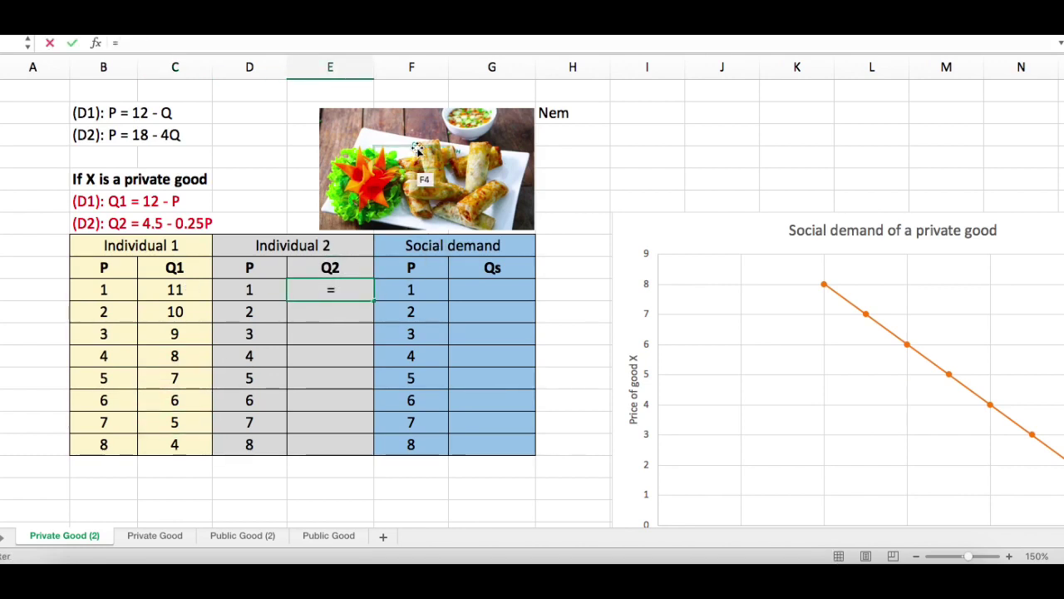
type("4.5-0.2")
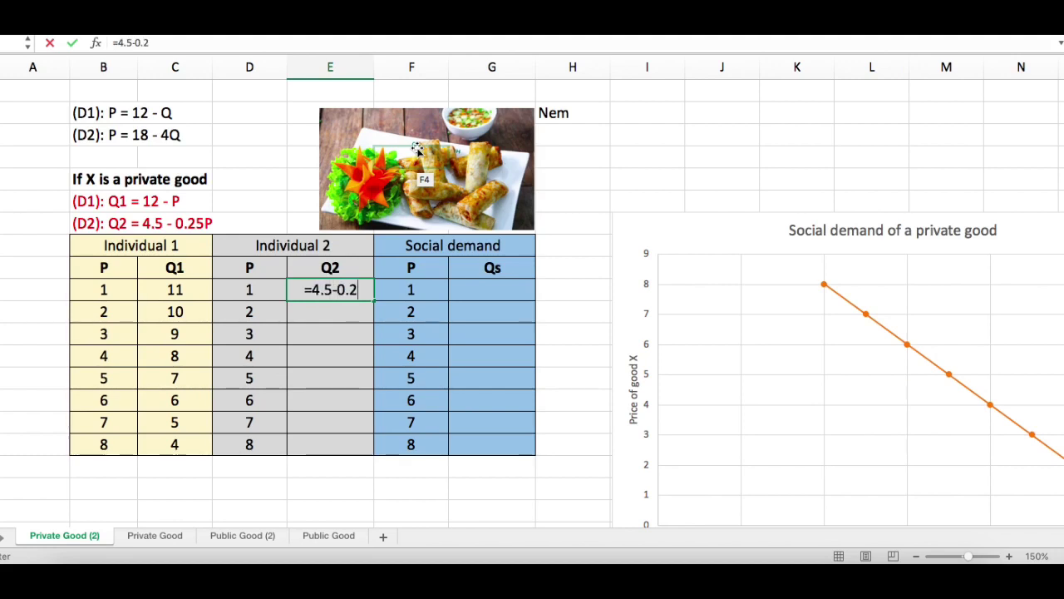
type("5*")
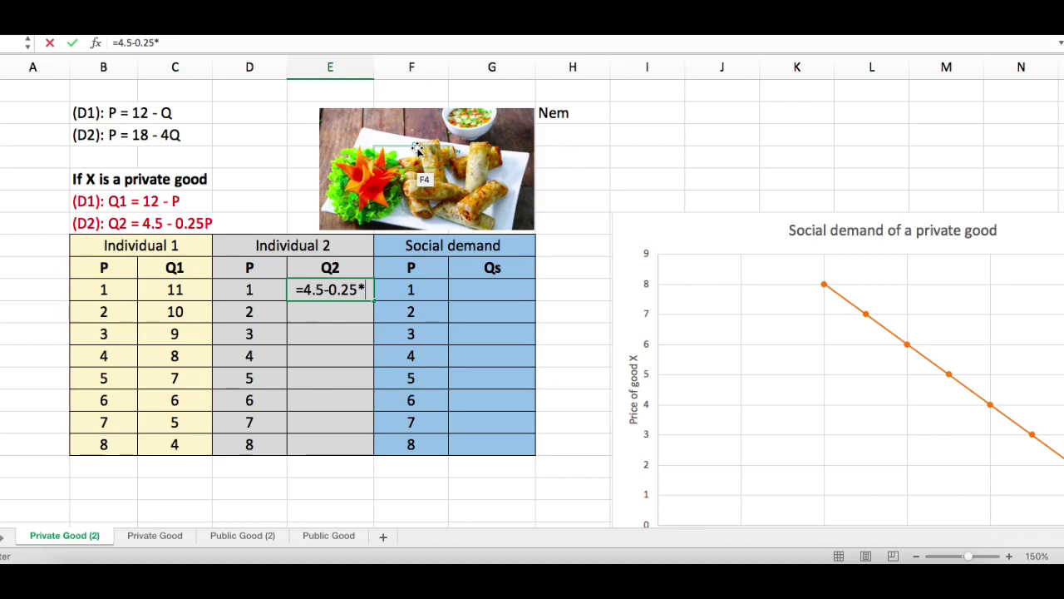
left_click(248, 286)
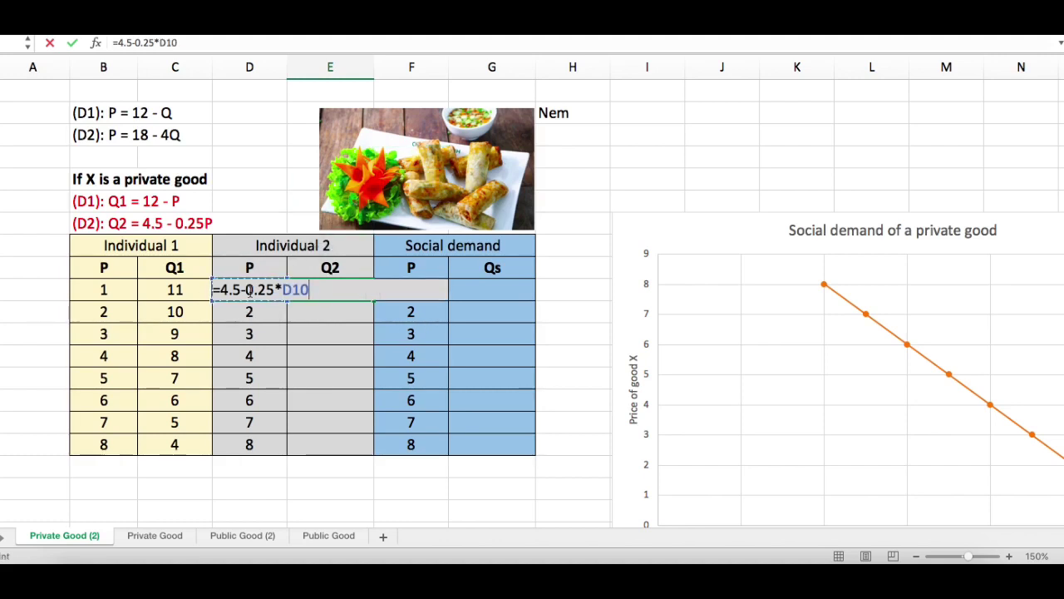
key("Return")
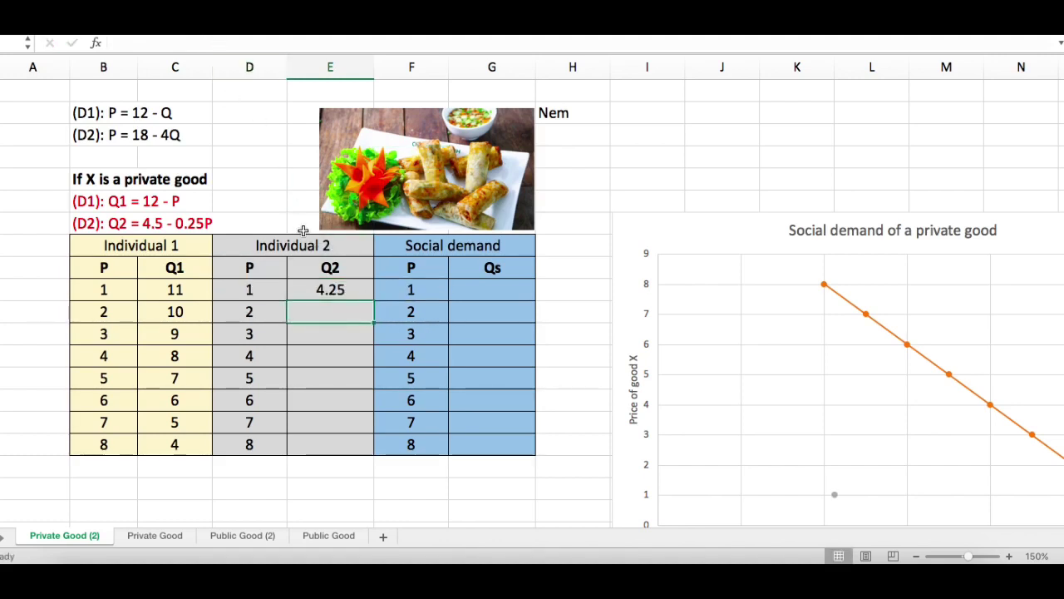
left_click(354, 291)
left_click_drag(374, 302, 369, 444)
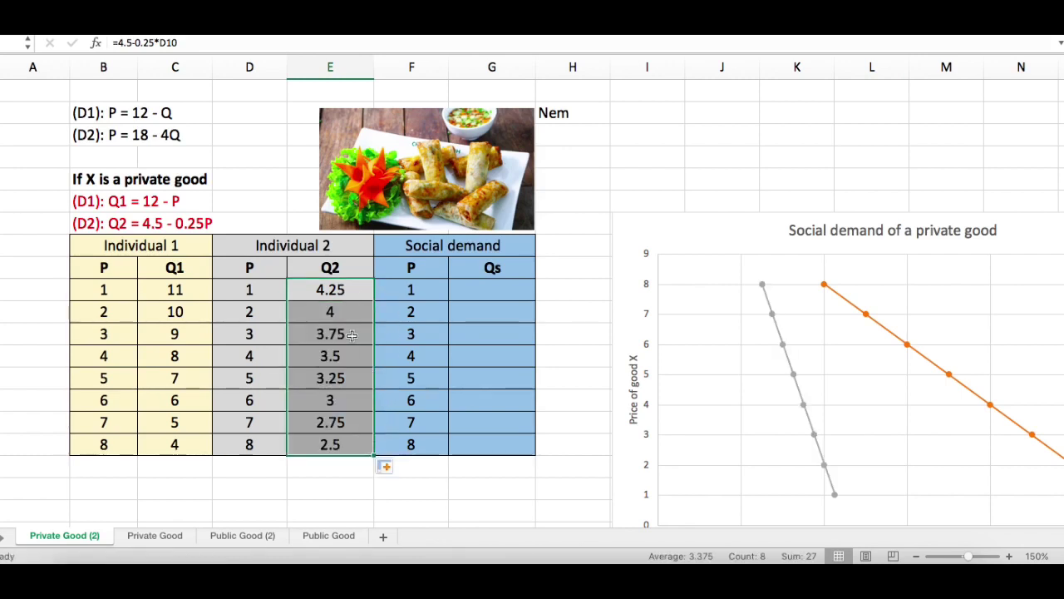
left_click(353, 444)
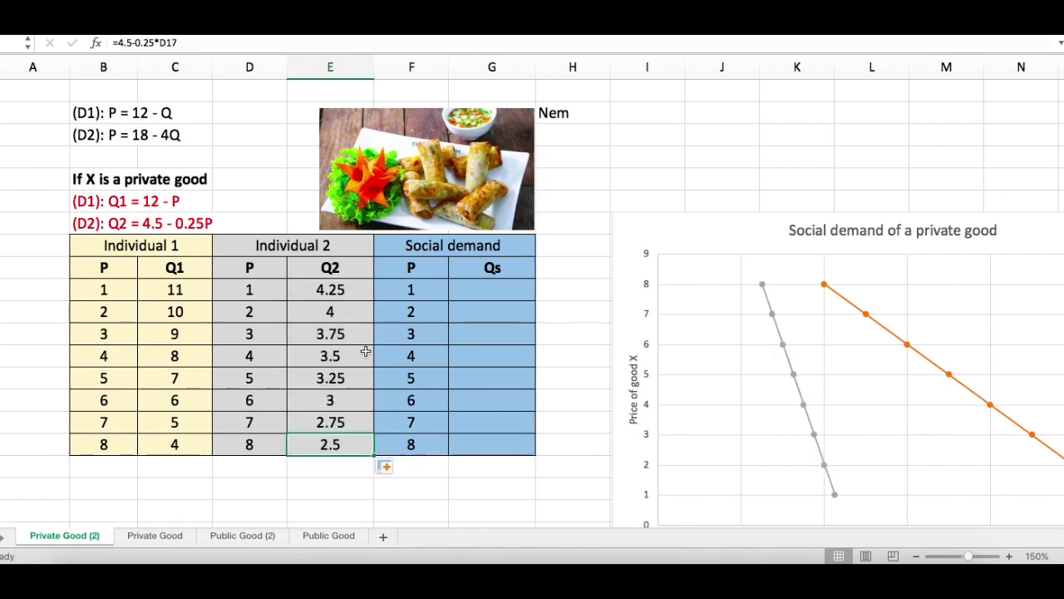
Step: Examine the D1 and D2 curves plotted in the chart of social demand for a private good
scroll(368, 349, "down", 2)
scroll(368, 349, "right", 2)
scroll(366, 351, "down", 2)
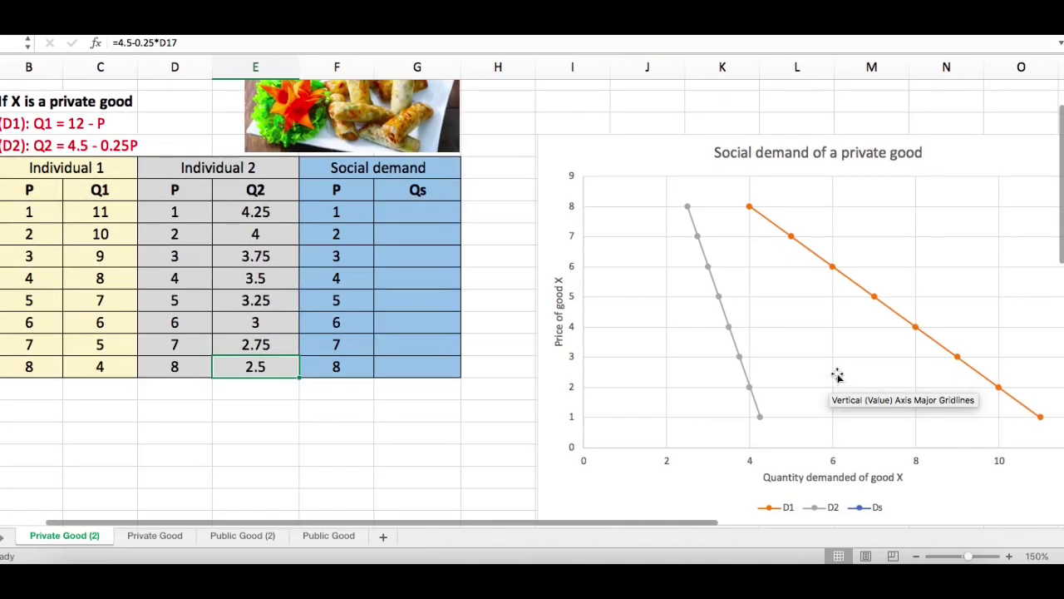
scroll(838, 375, "right", 1)
scroll(837, 375, "left", 1)
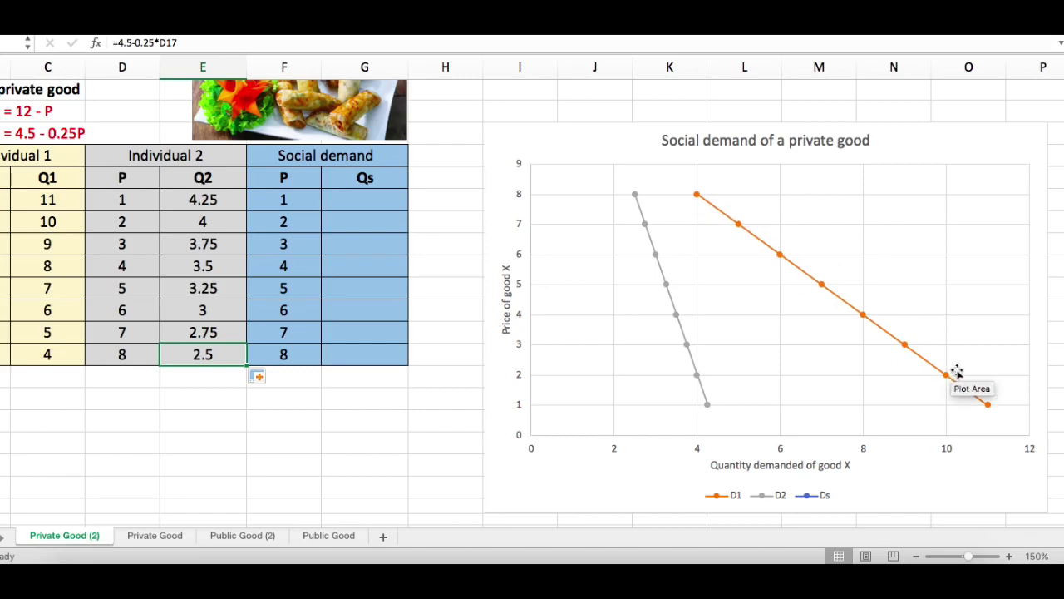
scroll(759, 290, "left", 1)
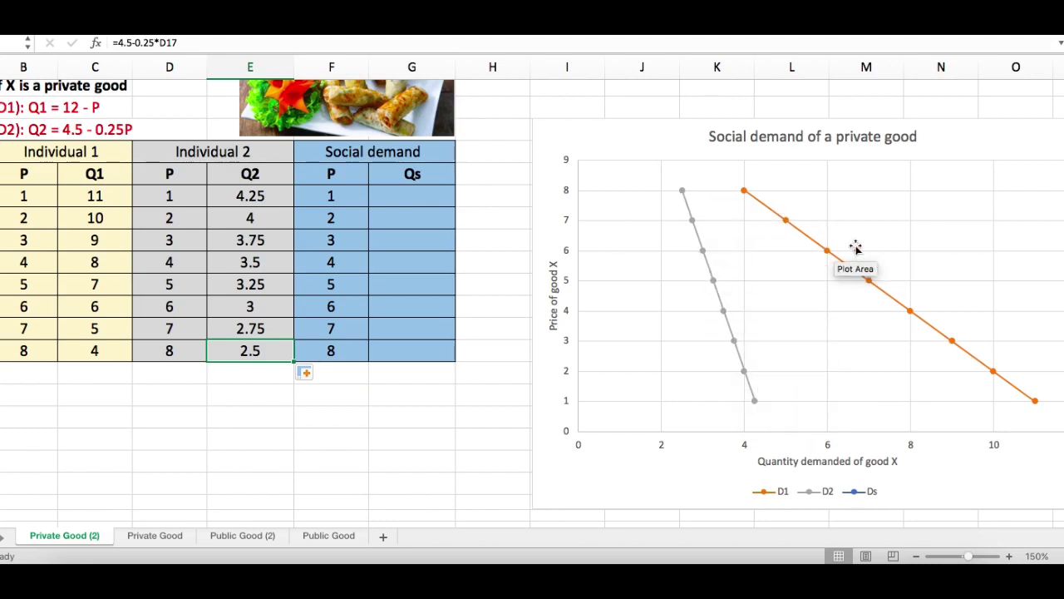
scroll(839, 279, "up", 3)
scroll(839, 278, "left", 3)
scroll(827, 274, "up", 1)
scroll(828, 274, "left", 1)
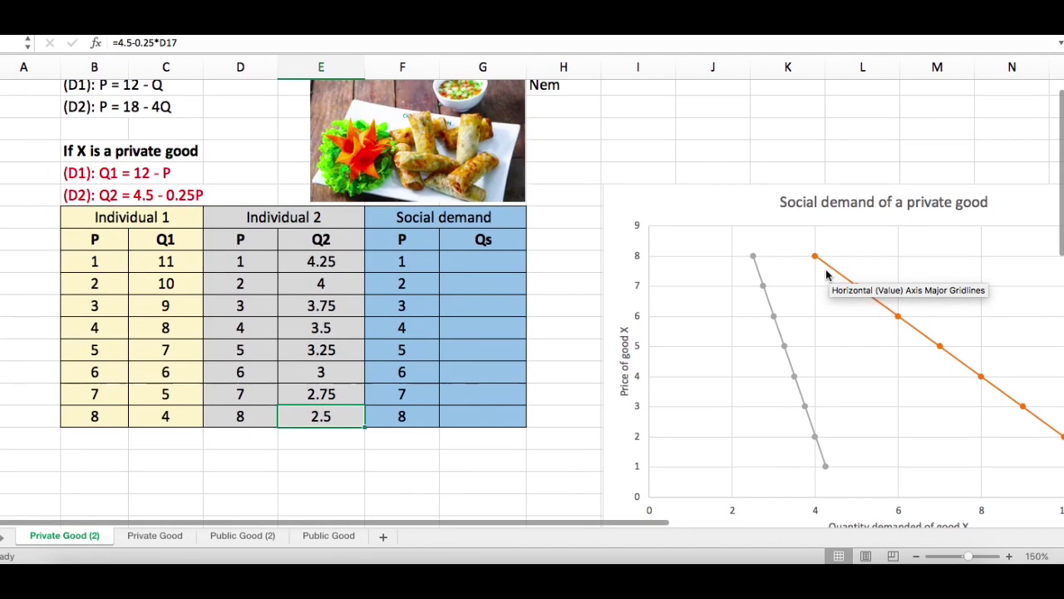
Step: Enter =C10+E10 in G10 for the social quantity and fill the formula down the Qs column to the row for price 8
left_click(486, 262)
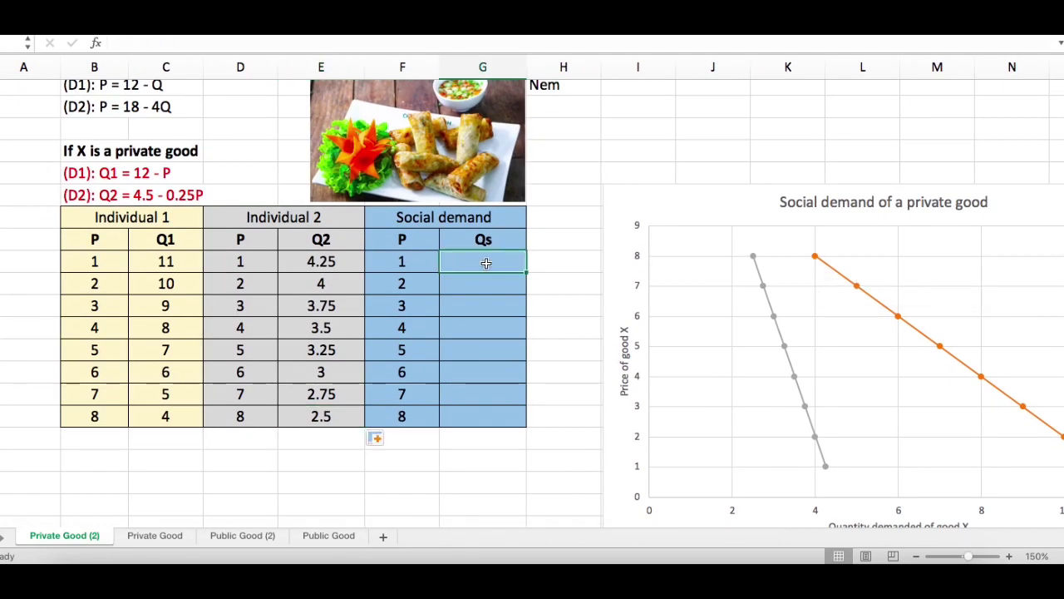
type("=")
scroll(637, 249, "left", 1)
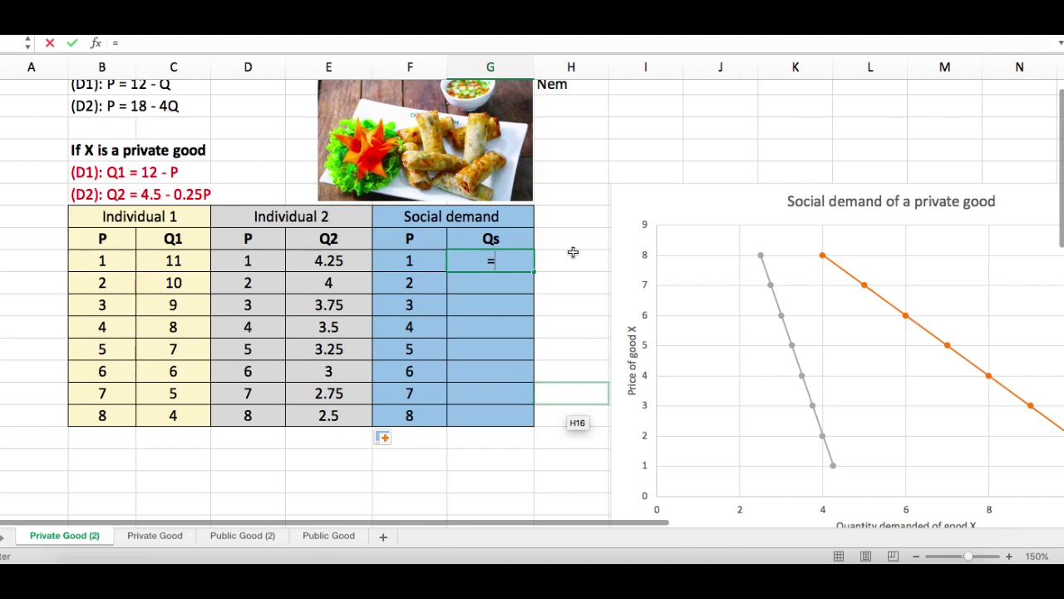
left_click(185, 259)
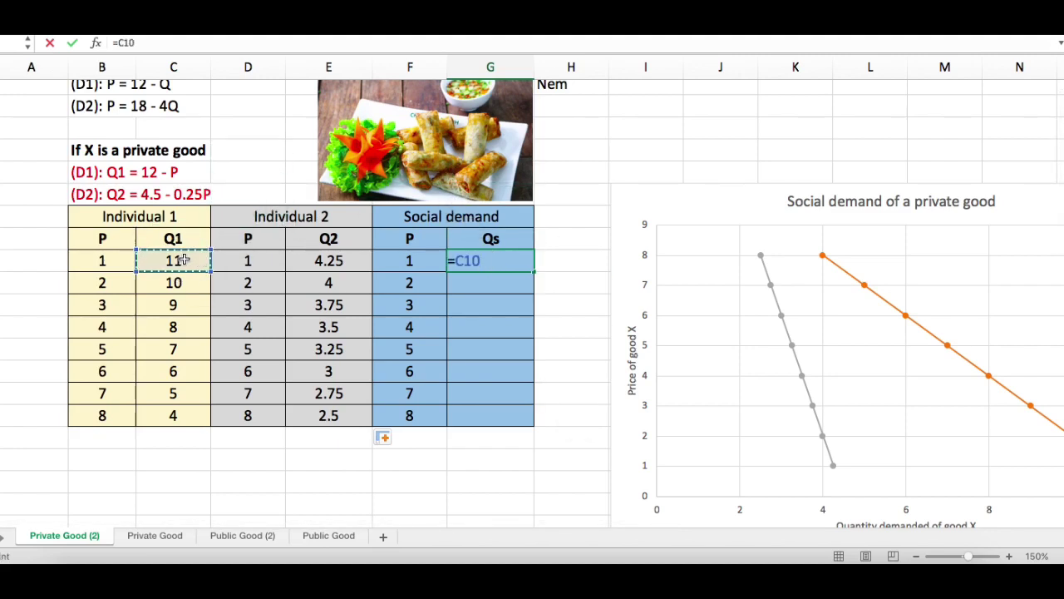
type("+")
left_click(338, 260)
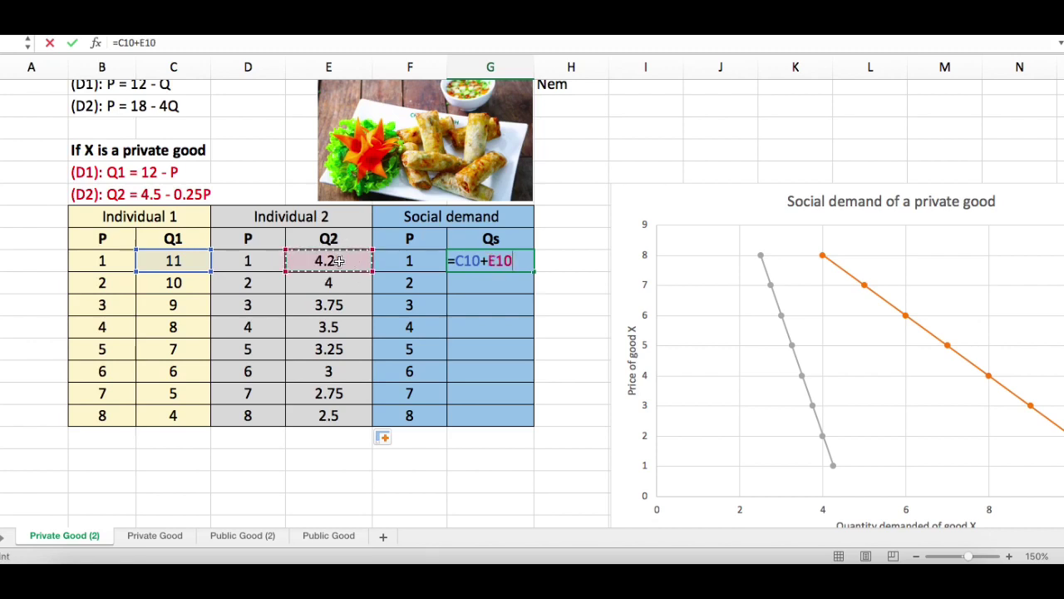
key("Return")
left_click(517, 258)
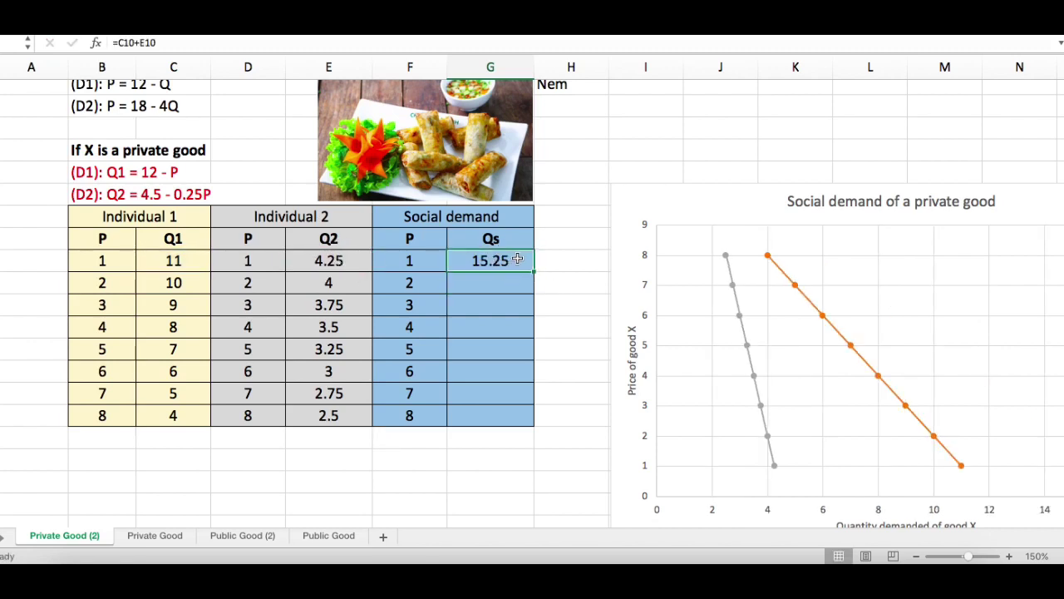
left_click_drag(534, 271, 534, 423)
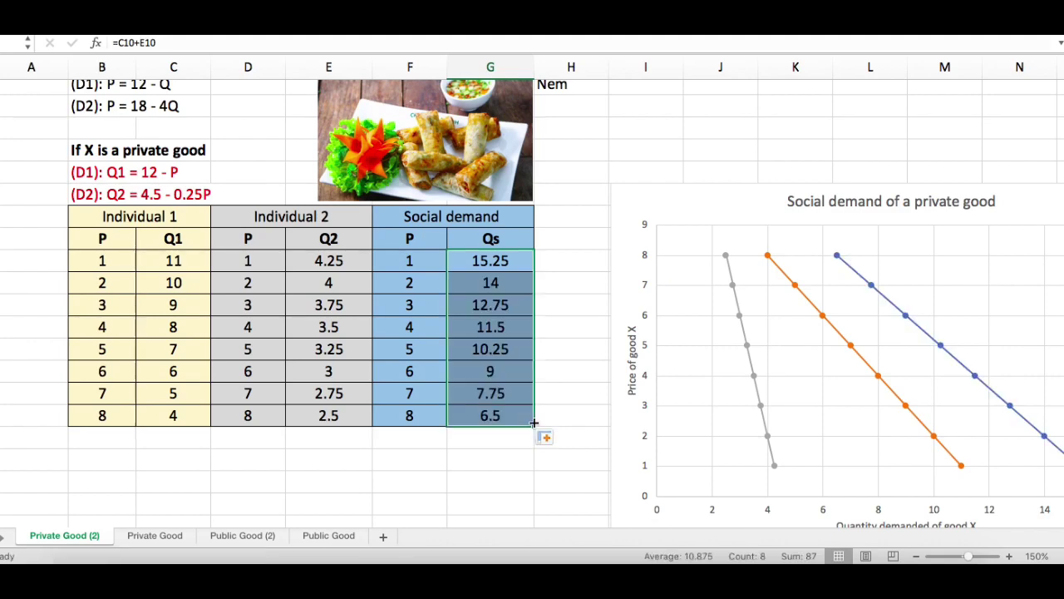
left_click(571, 240)
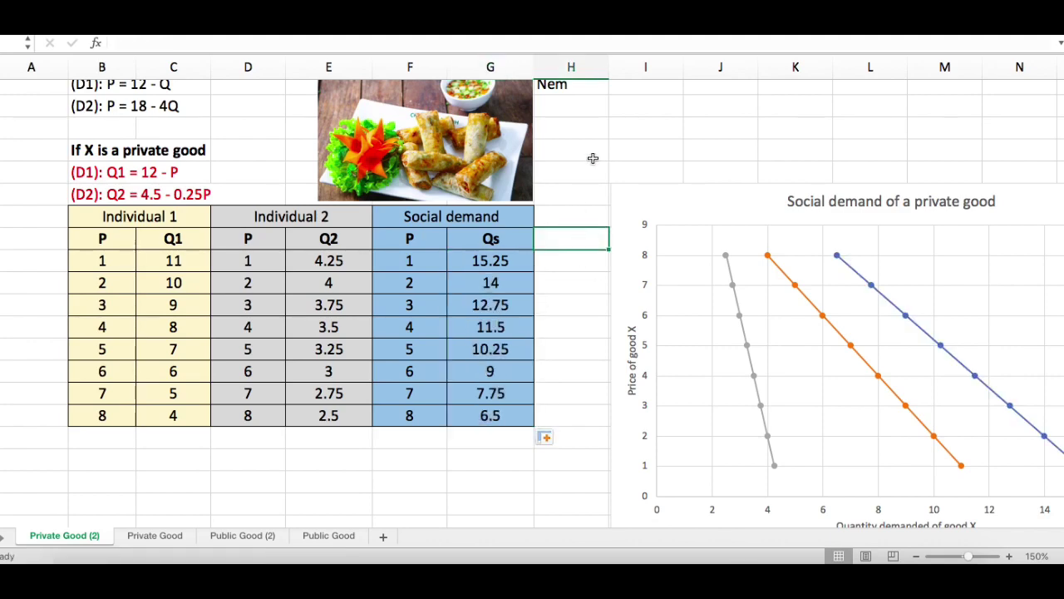
Step: Examine the Ds curve in the private good chart, the Qs equation and the aggregate demand rule below it, and the demand tables
scroll(593, 158, "right", 5)
scroll(593, 158, "down", 2)
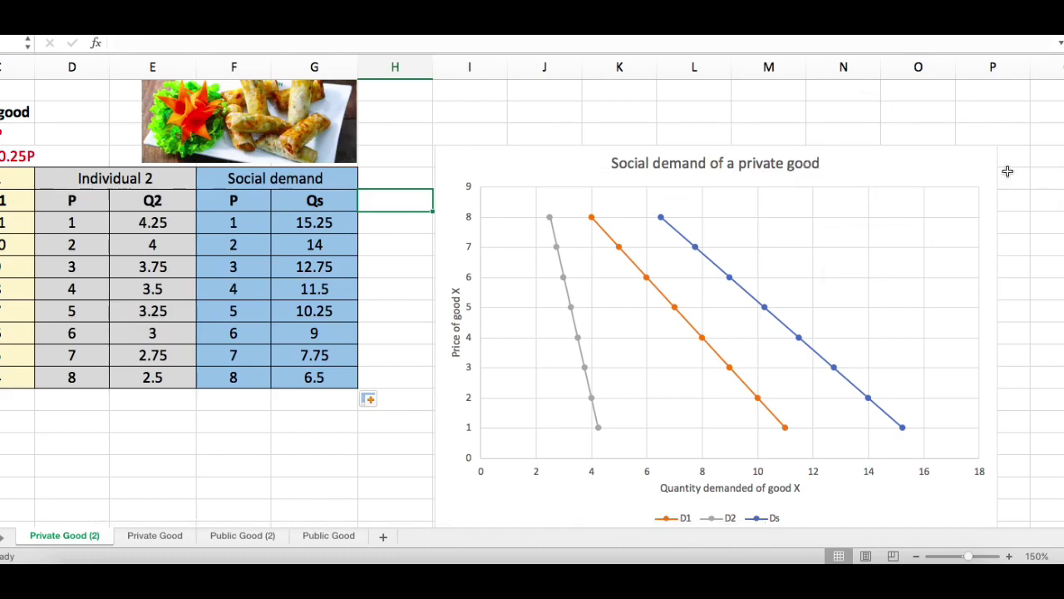
scroll(1024, 227, "down", 1)
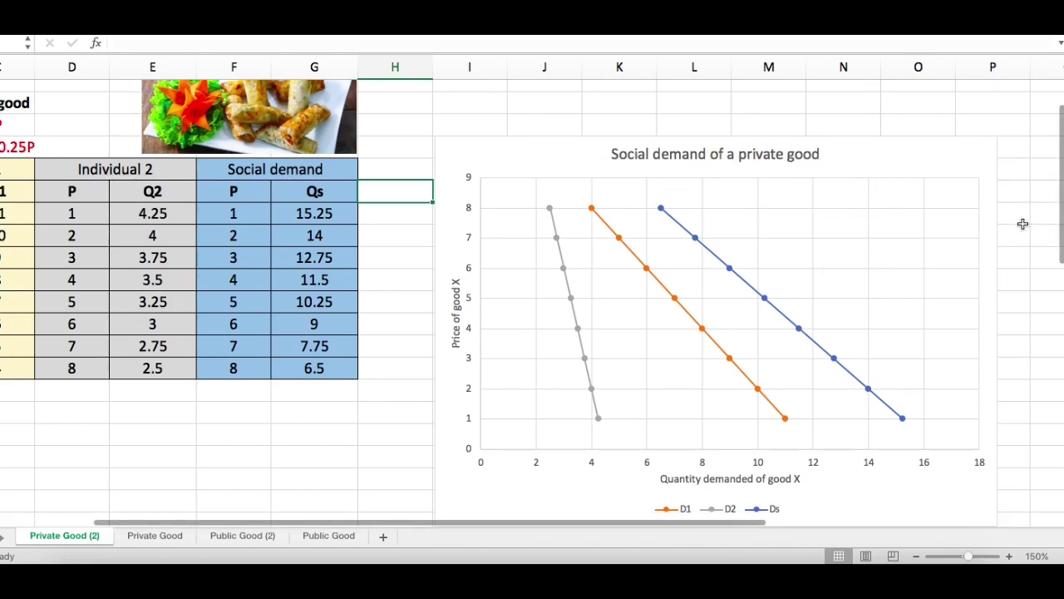
scroll(494, 304, "down", 10)
scroll(493, 304, "up", 1)
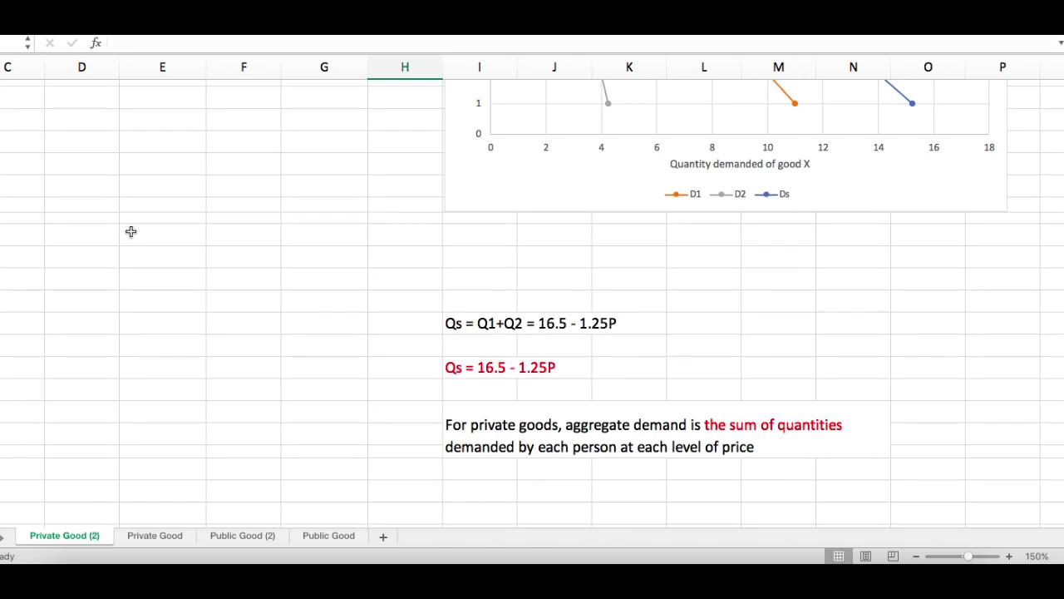
scroll(132, 231, "up", 10)
scroll(132, 231, "left", 3)
scroll(132, 232, "up", 3)
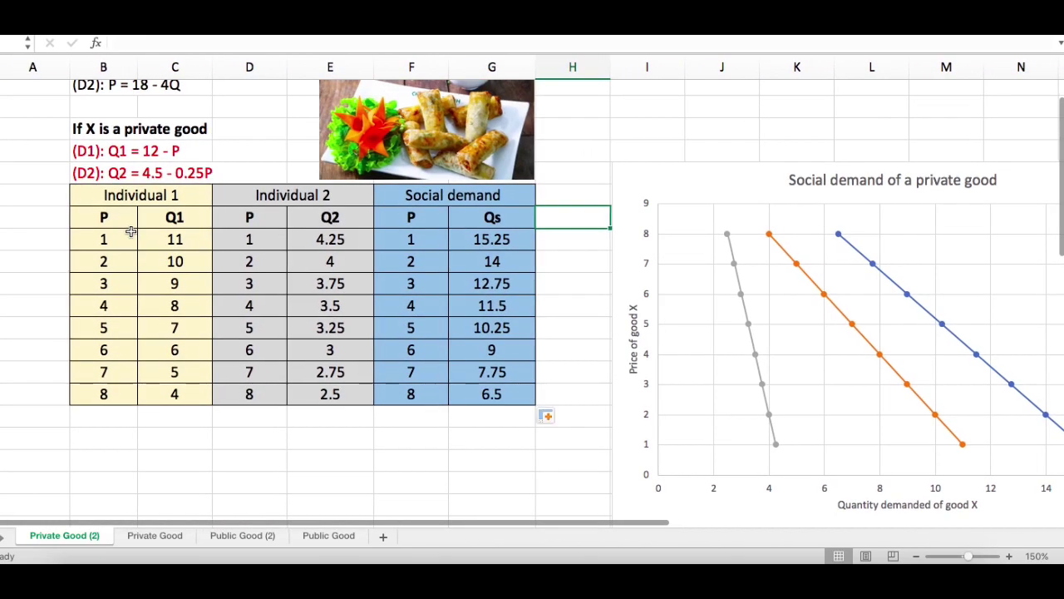
scroll(720, 116, "right", 1)
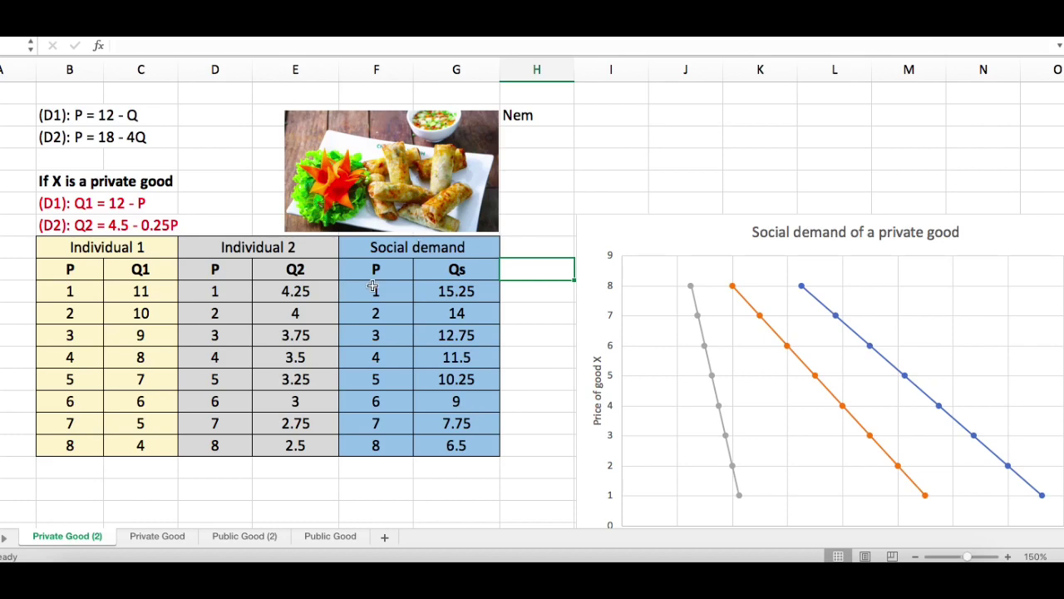
Step: On the Public Good (2) sheet, color the two rows of D1 and D2 equations under "If X is a public good" red
left_click(241, 535)
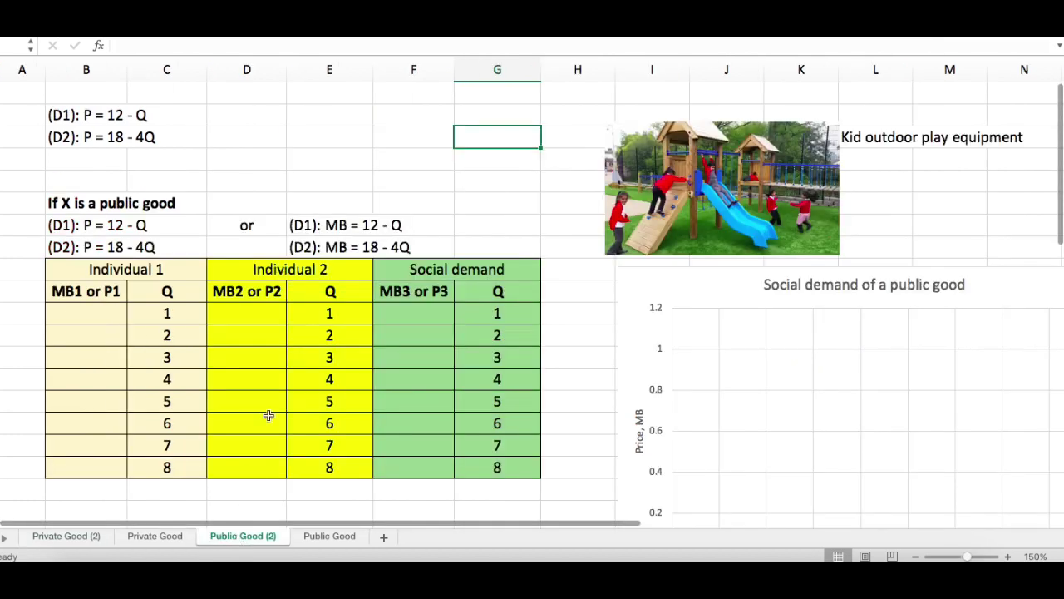
left_click(250, 108)
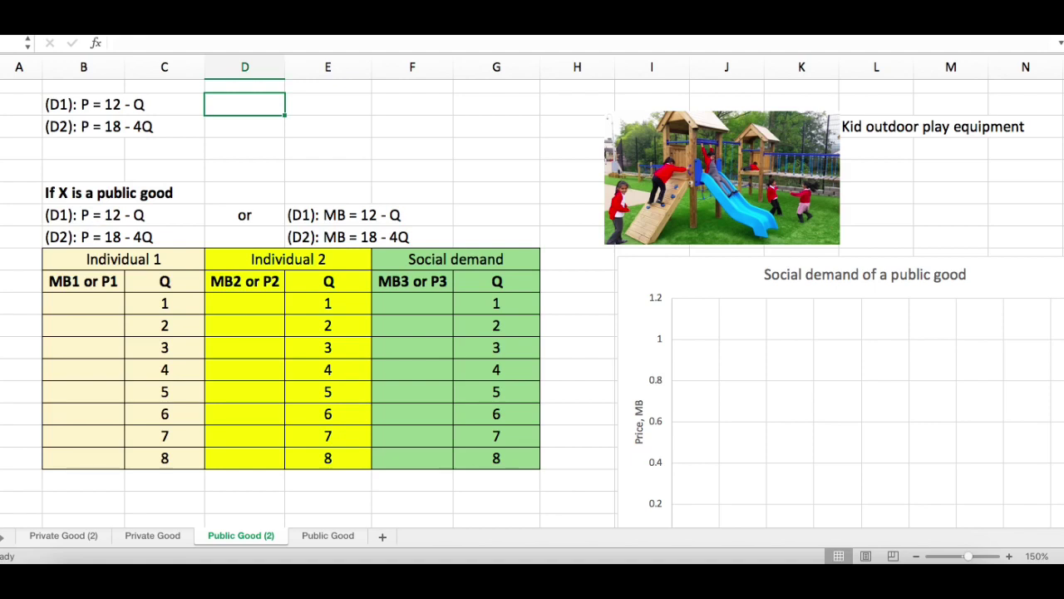
left_click(0, 214)
left_click(0, 237, "shift")
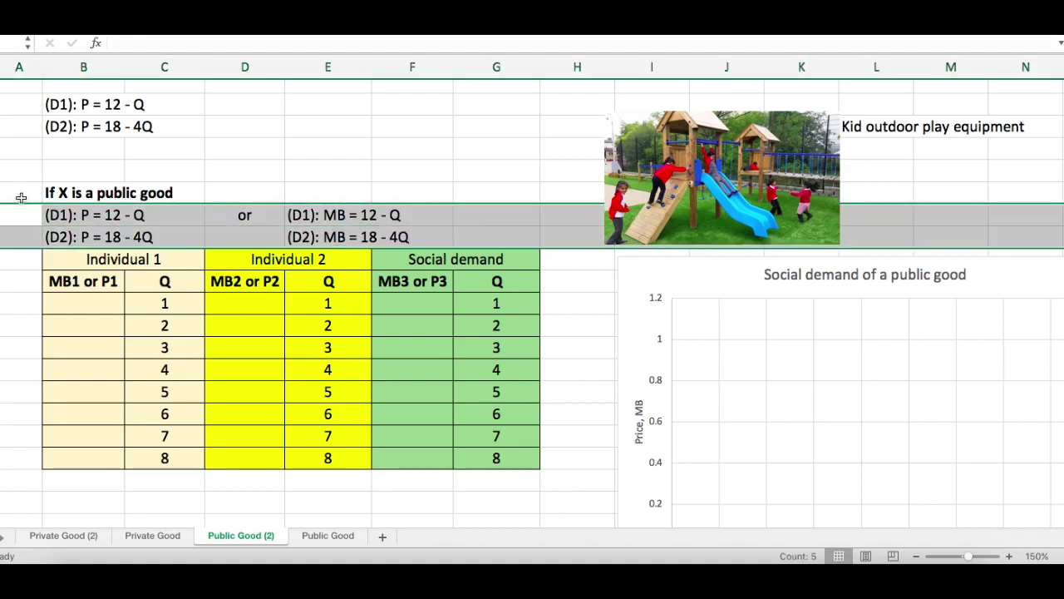
left_click(338, 150)
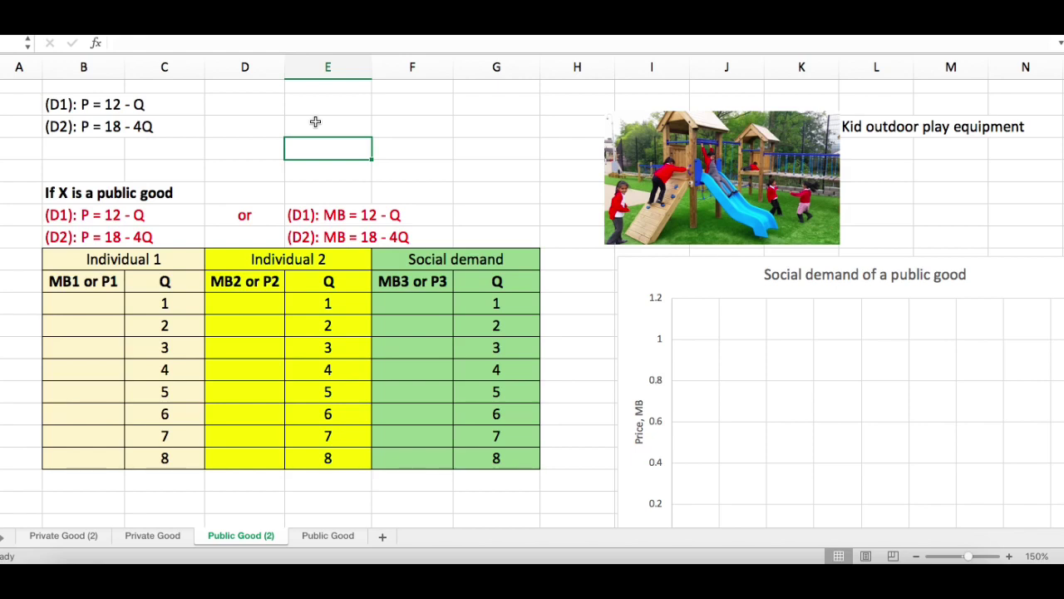
Step: Examine the quantity values in the Q columns of the Individual 1 and Individual 2 tables
left_click(179, 304)
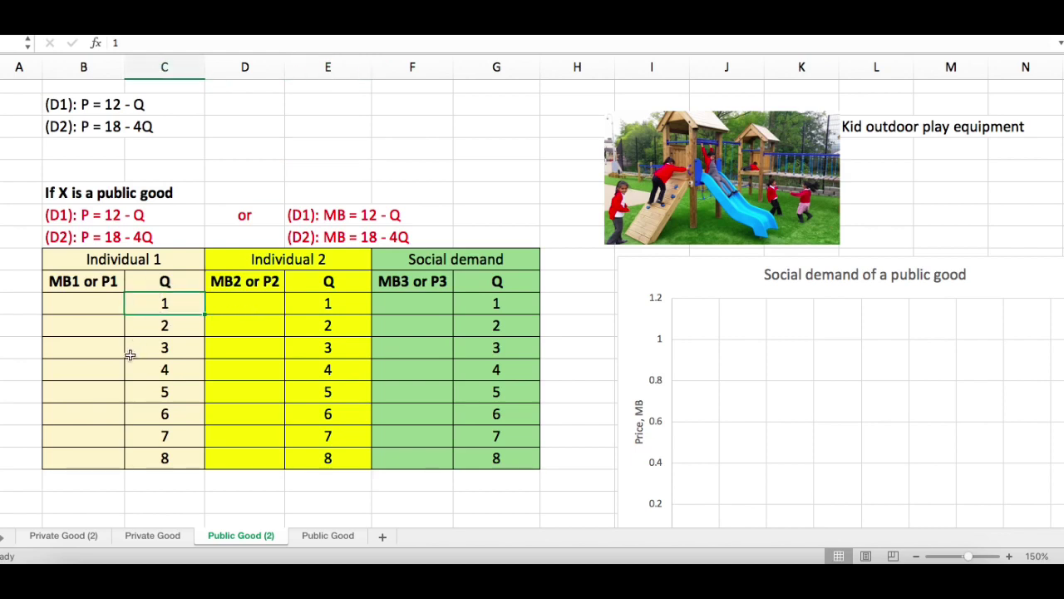
key("Down")
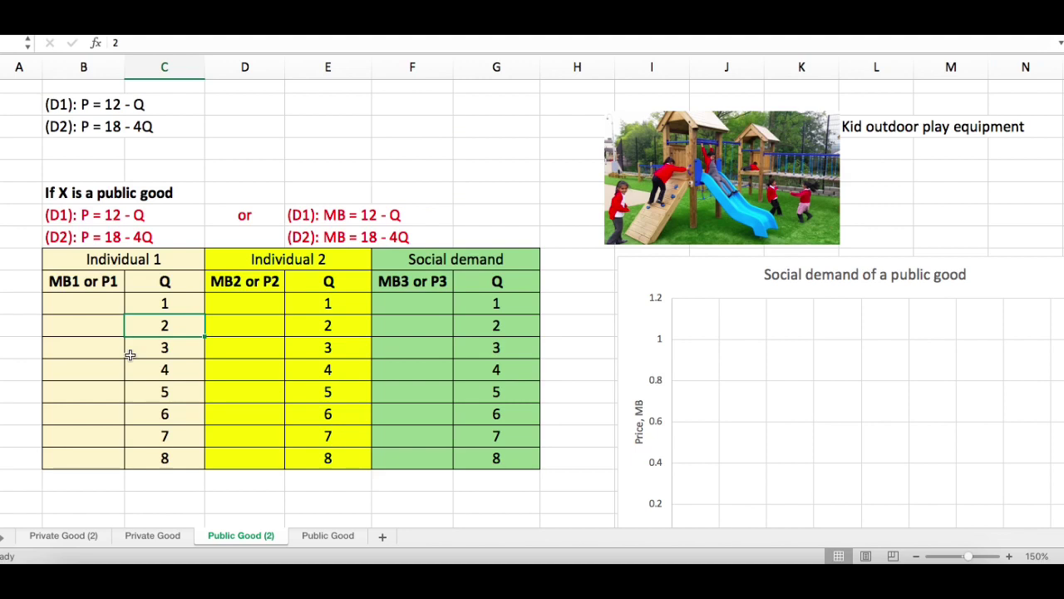
key("Down")
key("Down")
key("Down")
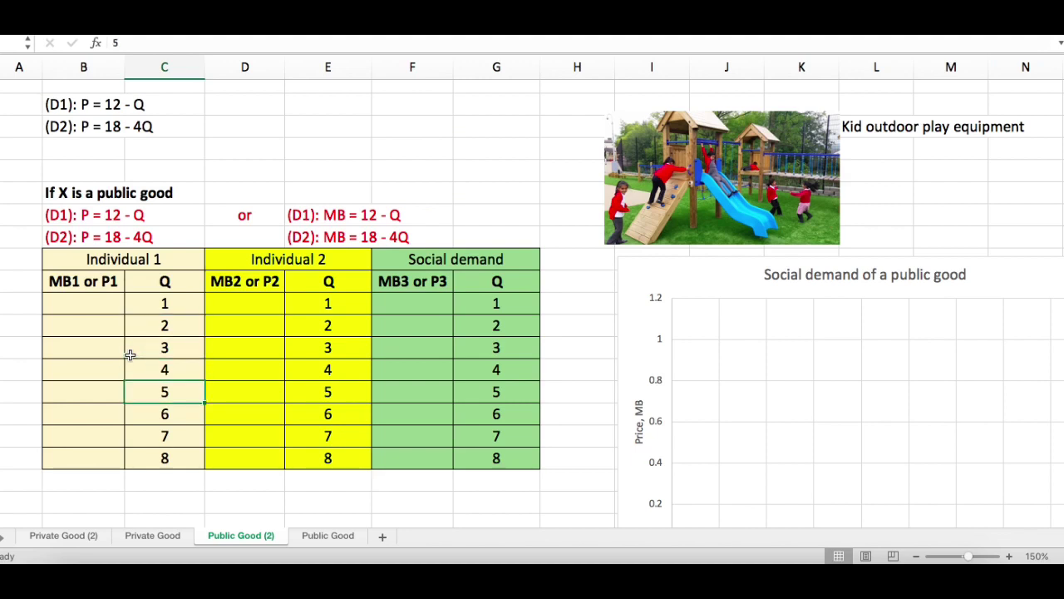
key("Up")
key("Up")
key("Up")
key("Up")
key("Down")
key("Down")
key("Down")
key("Down")
key("Up")
key("Up")
key("Up")
key("Up")
key("Right")
key("Right")
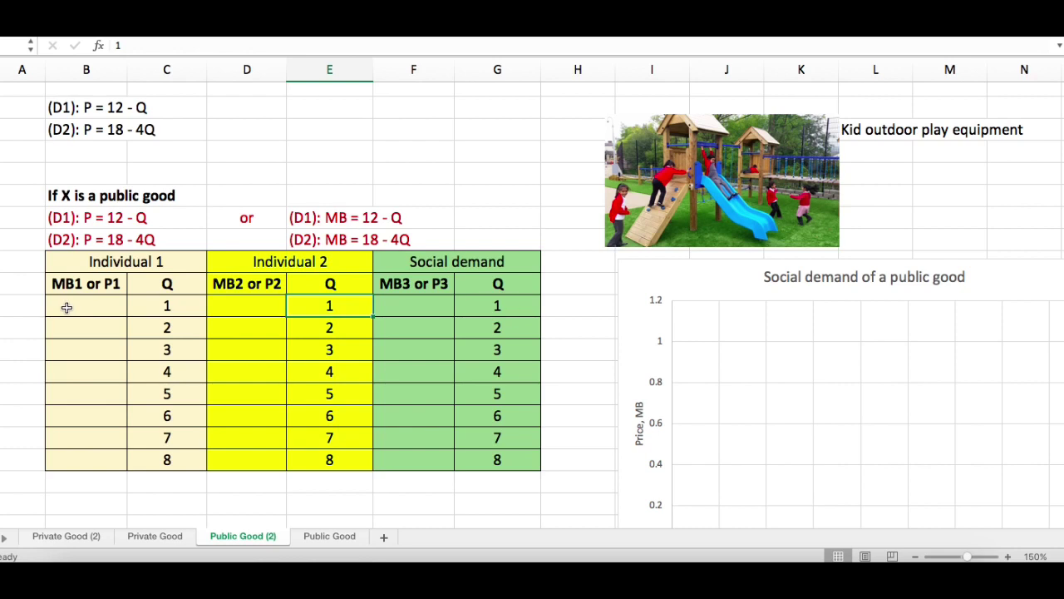
Step: Enter =12-C11 in B11 for Individual 1's marginal benefit and fill the formula down the MB1 or P1 column to quantity 8
left_click(67, 307)
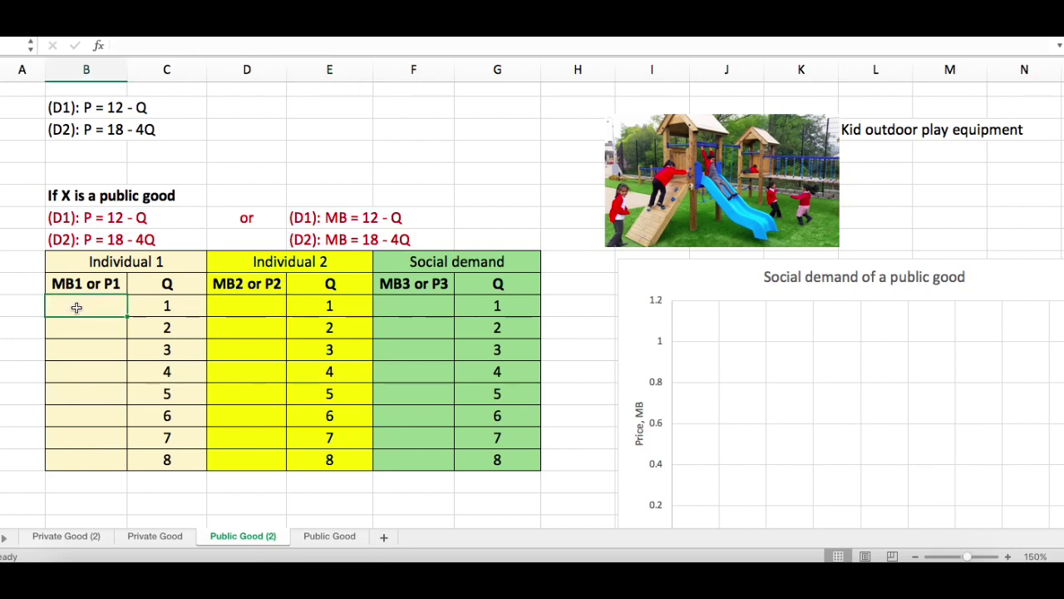
key("Down")
key("Down")
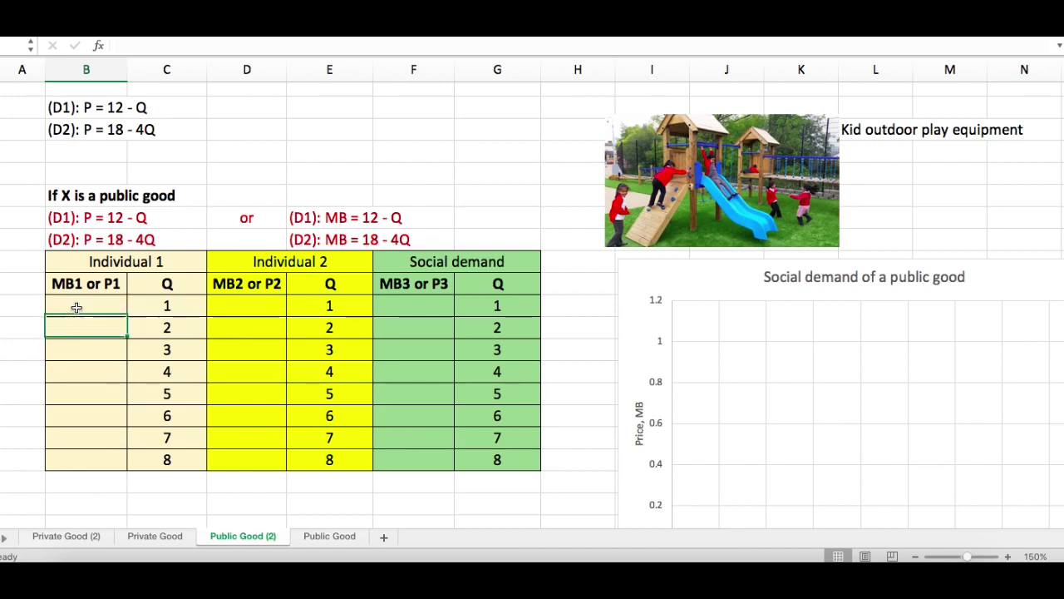
left_click(77, 307)
type("=")
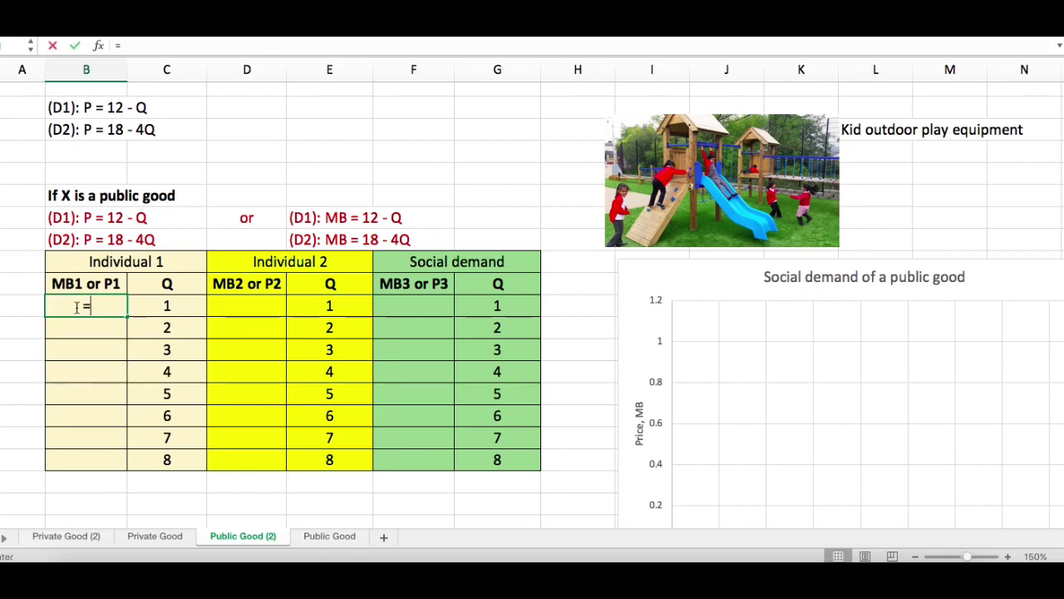
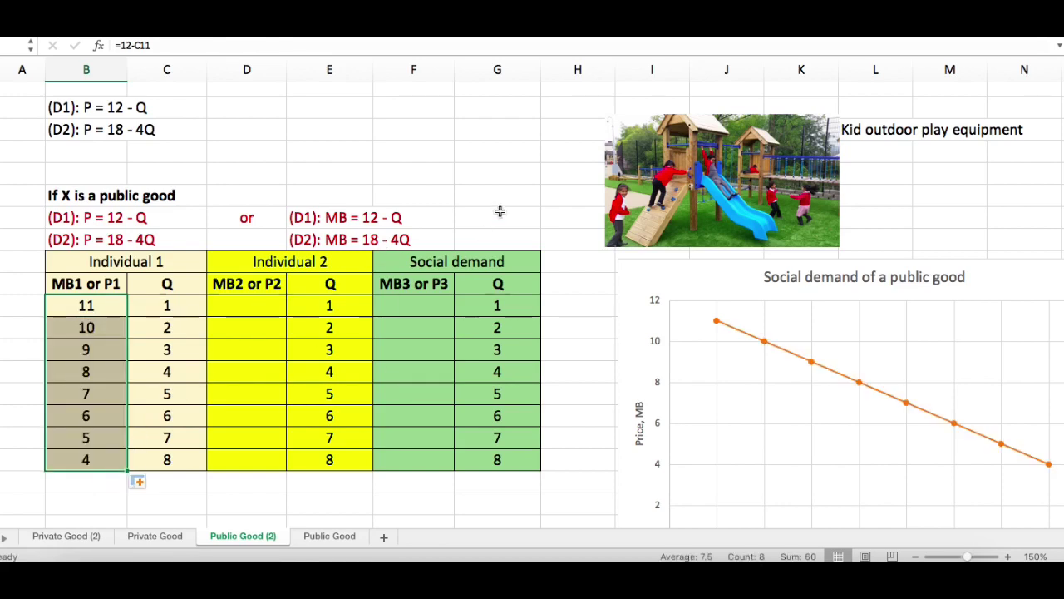
Step: Examine Individual 1's demand curve in the chart of social demand for a public good
left_click(501, 188)
scroll(807, 323, "down", 3)
scroll(807, 323, "right", 1)
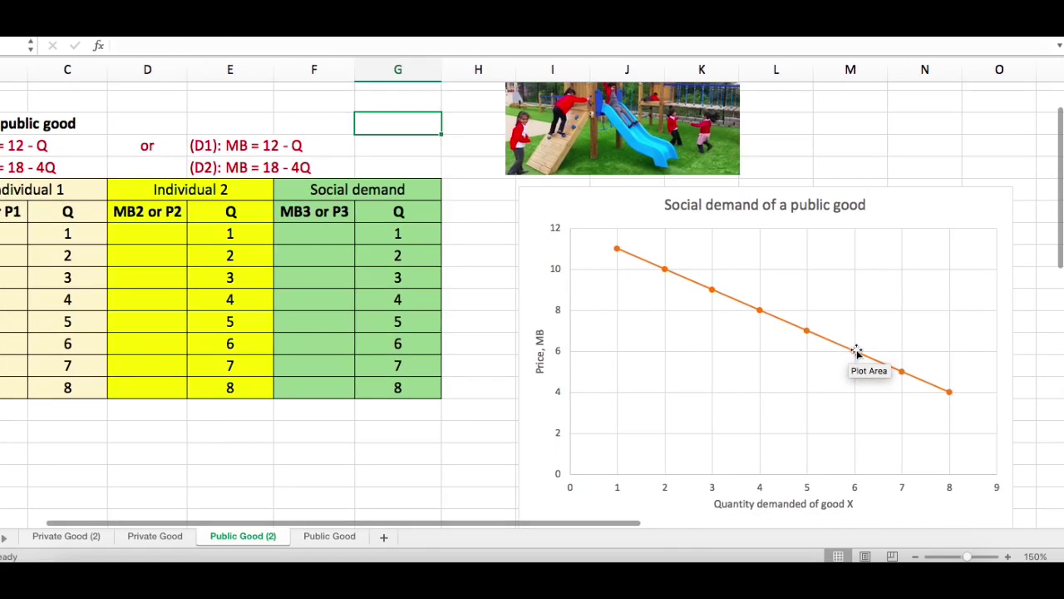
scroll(729, 315, "left", 1)
scroll(729, 314, "up", 1)
scroll(729, 314, "up", 1)
scroll(729, 314, "left", 1)
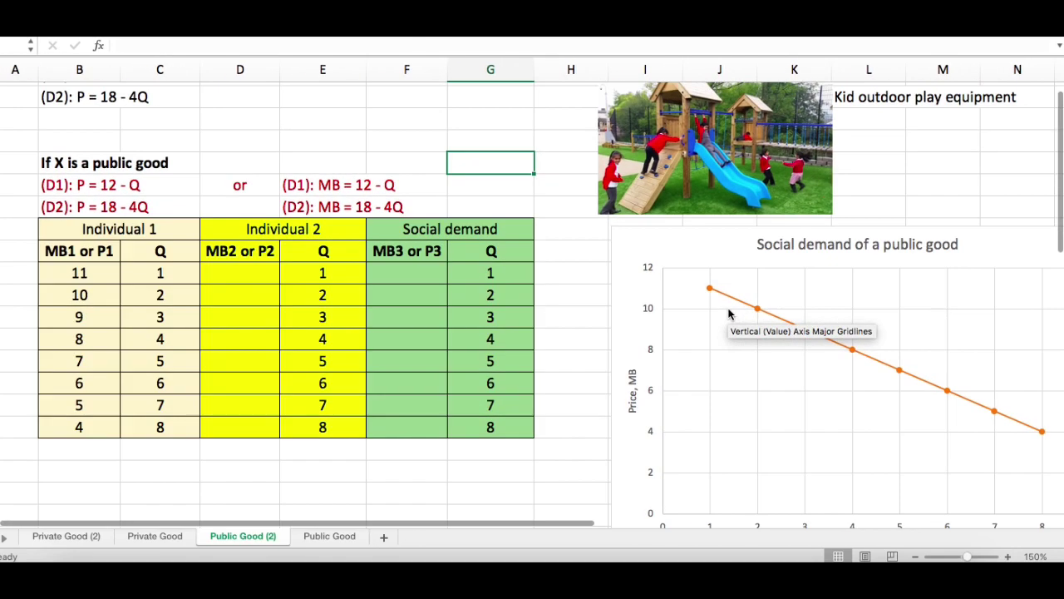
Step: Enter =18-4*E11 in D11 for Individual 2's marginal benefit and fill the formula down the MB2 or P2 column to quantity 8
left_click(226, 274)
type("=")
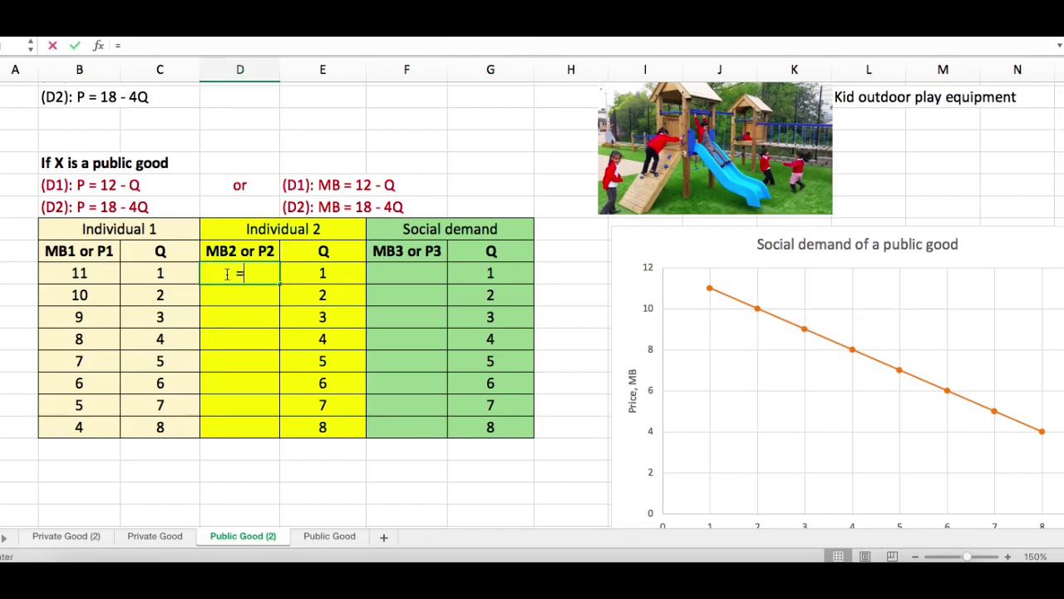
type("18-4")
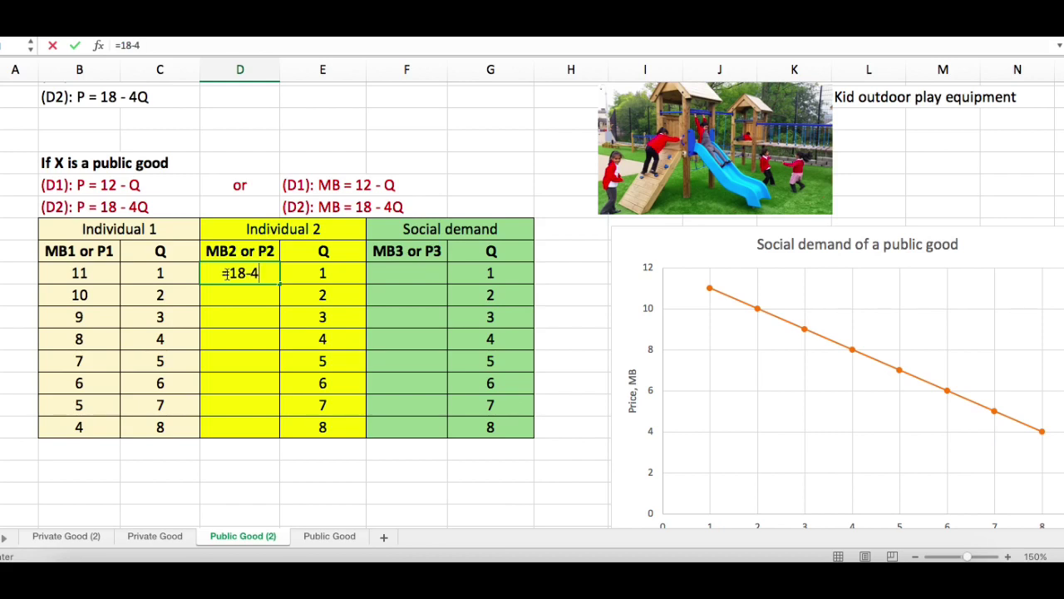
type("*")
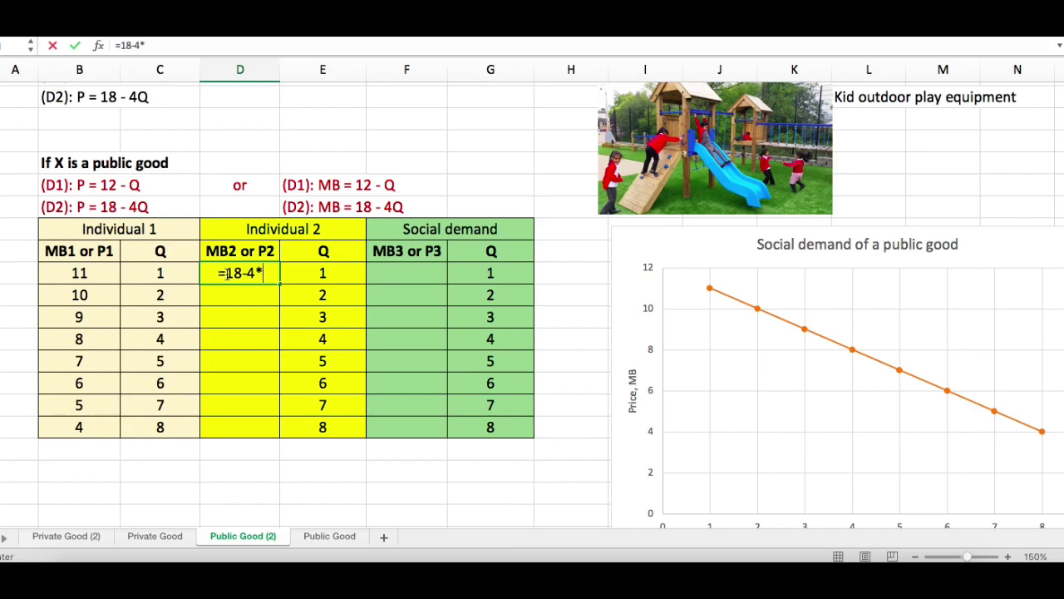
left_click(317, 273)
key("Return")
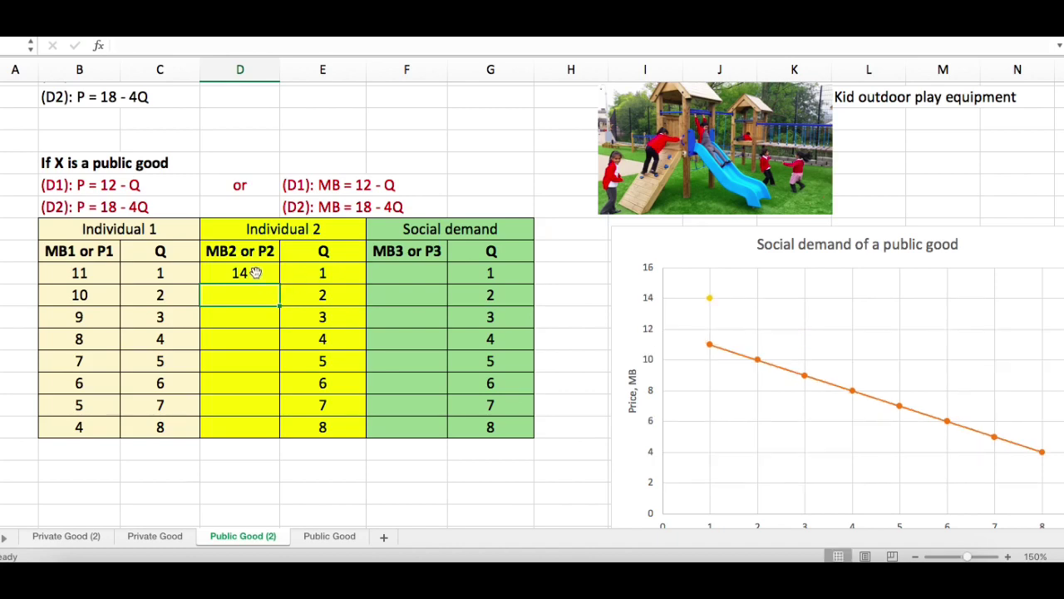
left_click(250, 274)
left_click_drag(279, 284, 261, 432)
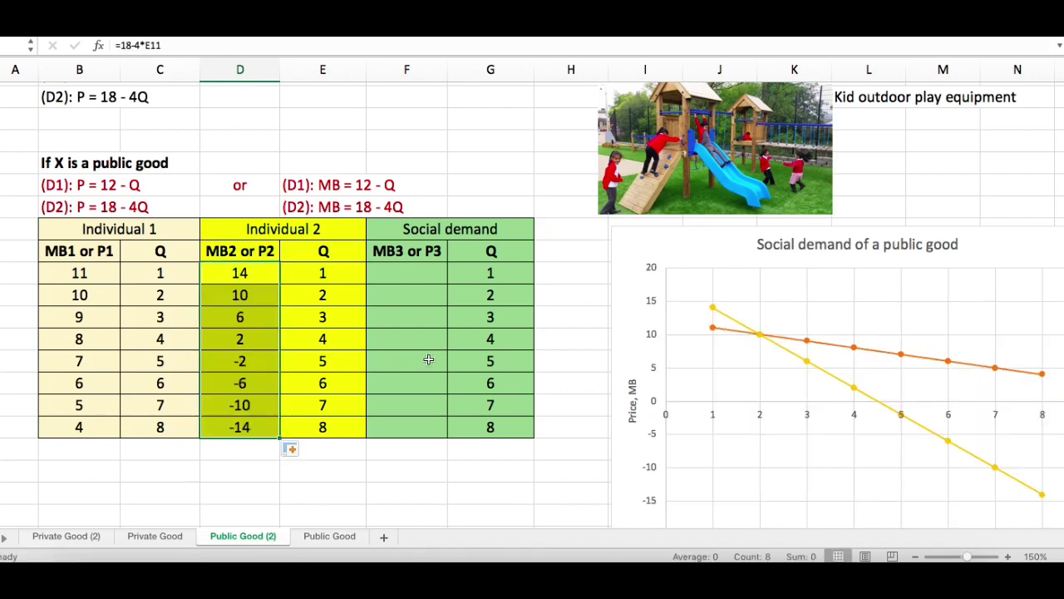
Step: Enter =B11+D11 in F11 for the social marginal benefit and fill the formula down the MB3 or P3 column to quantity 8
scroll(428, 359, "right", 3)
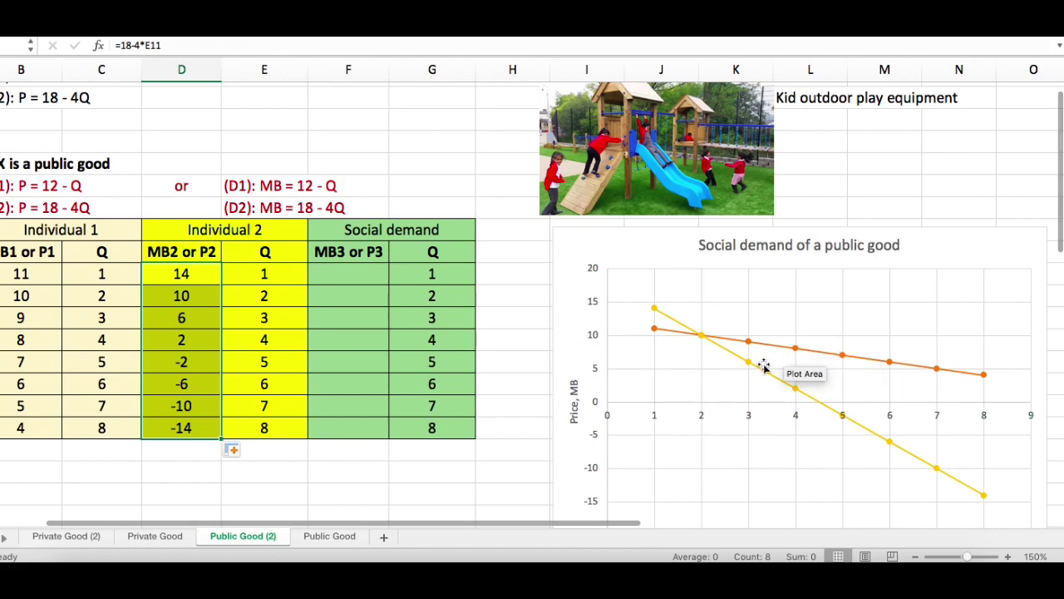
scroll(764, 378, "left", 3)
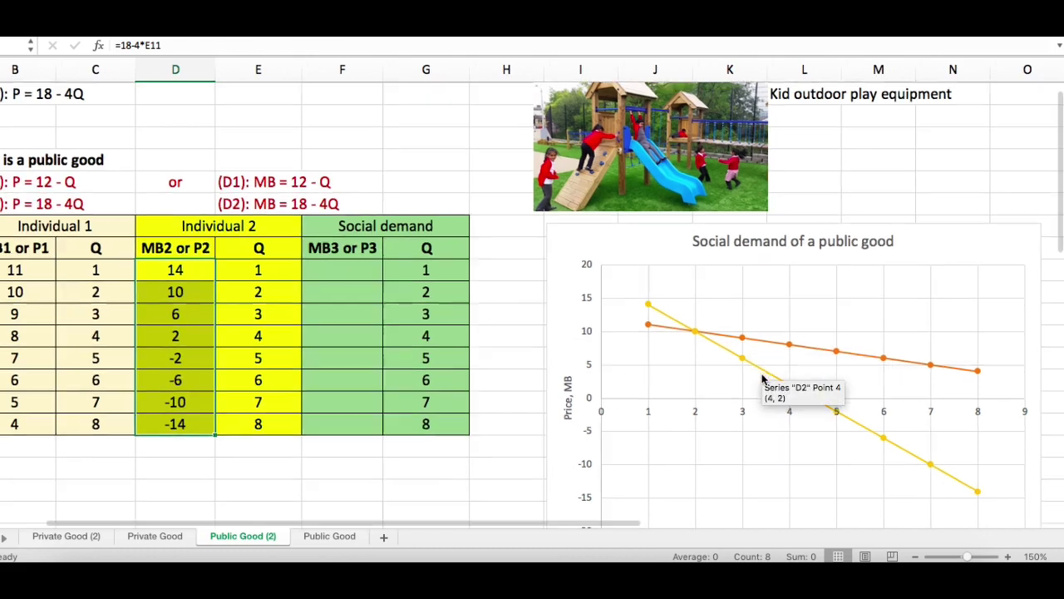
scroll(763, 378, "up", 1)
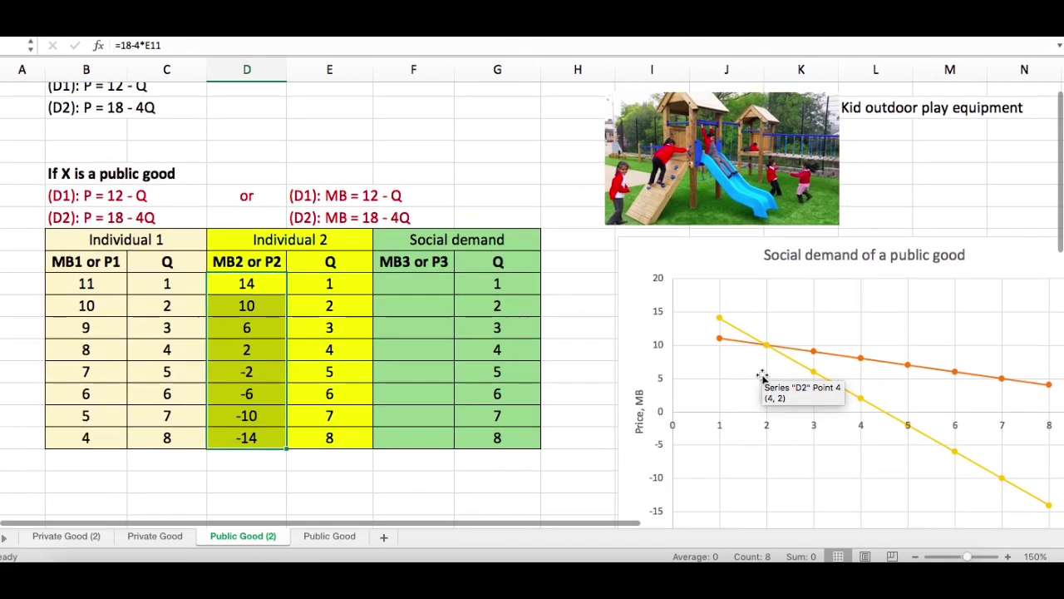
left_click(397, 279)
type("=")
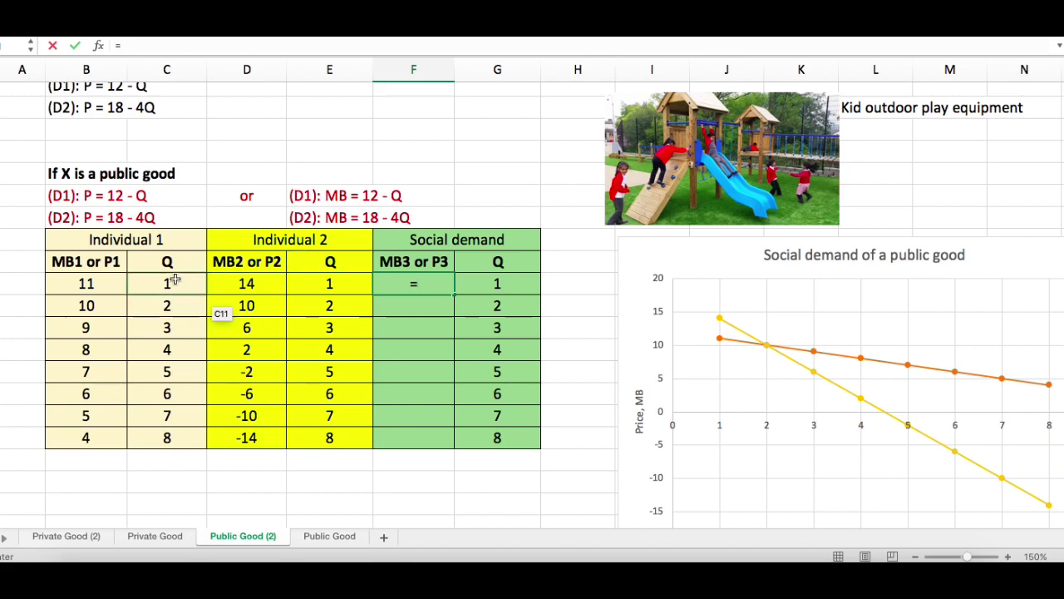
left_click(98, 283)
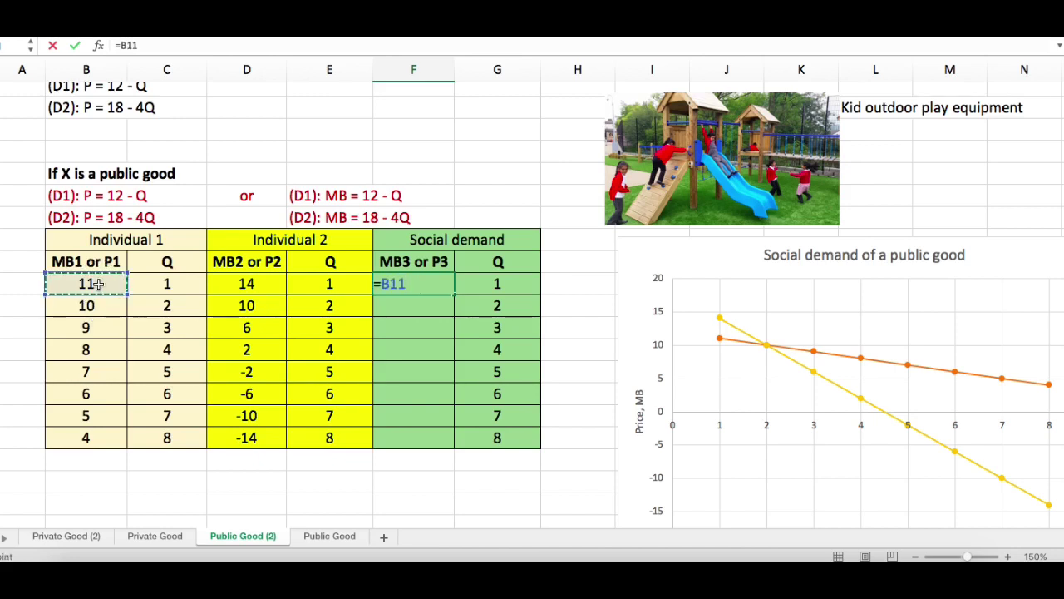
type("+")
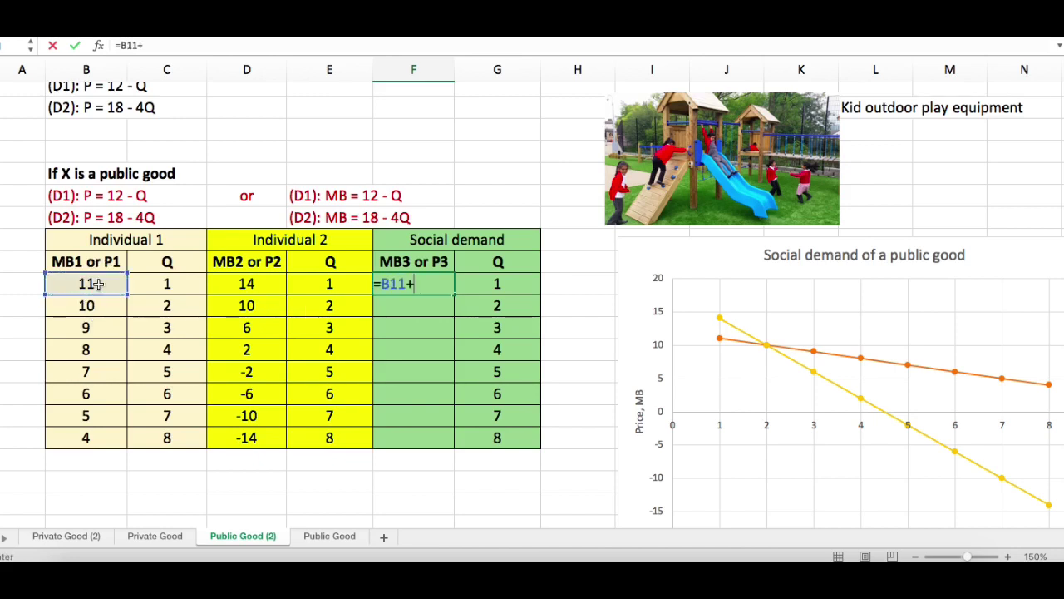
left_click(237, 284)
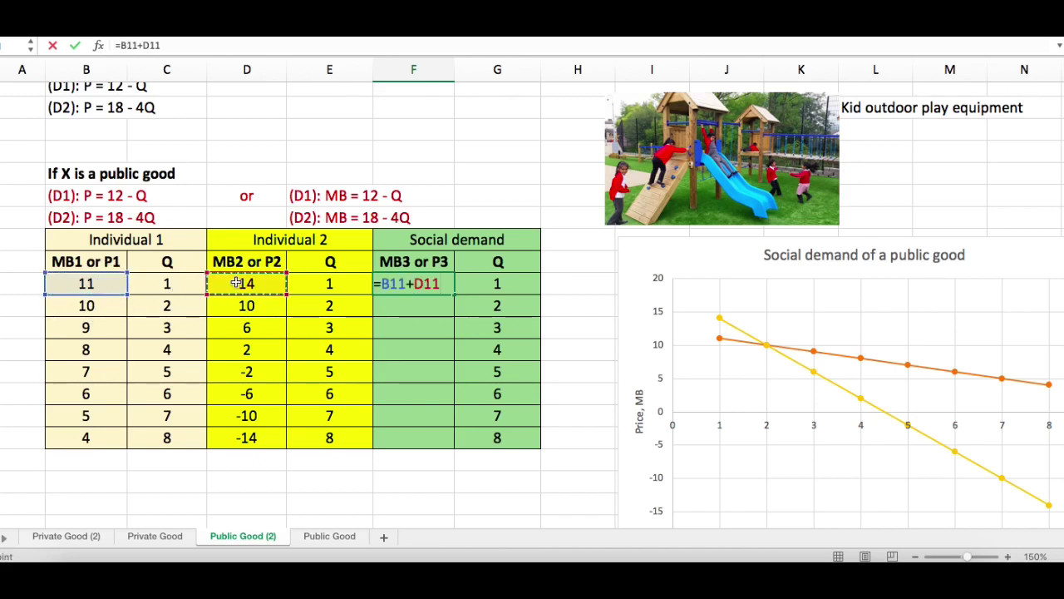
key("Return")
left_click(413, 283)
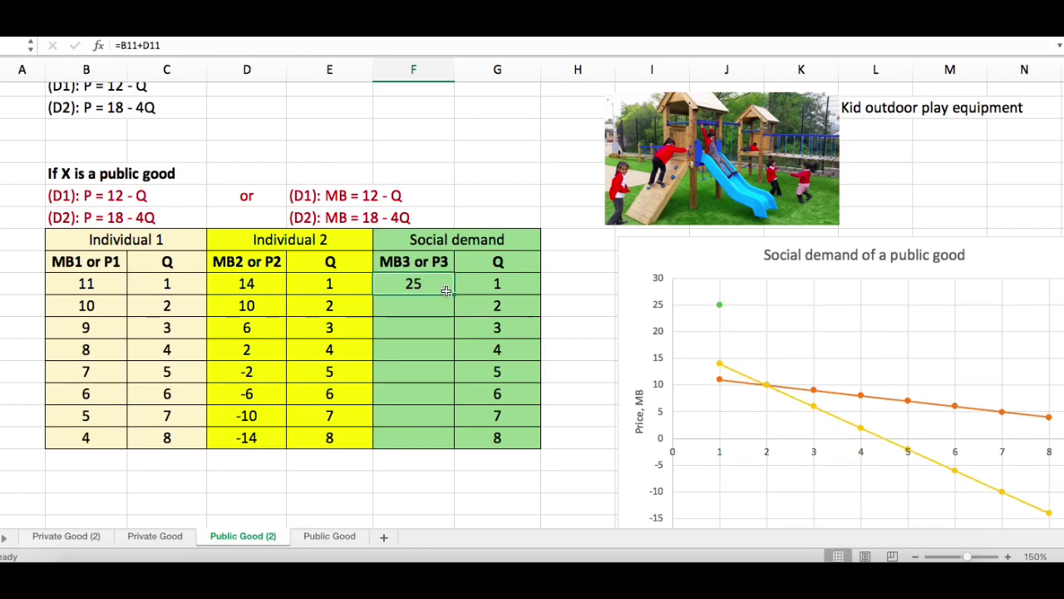
left_click_drag(456, 295, 456, 449)
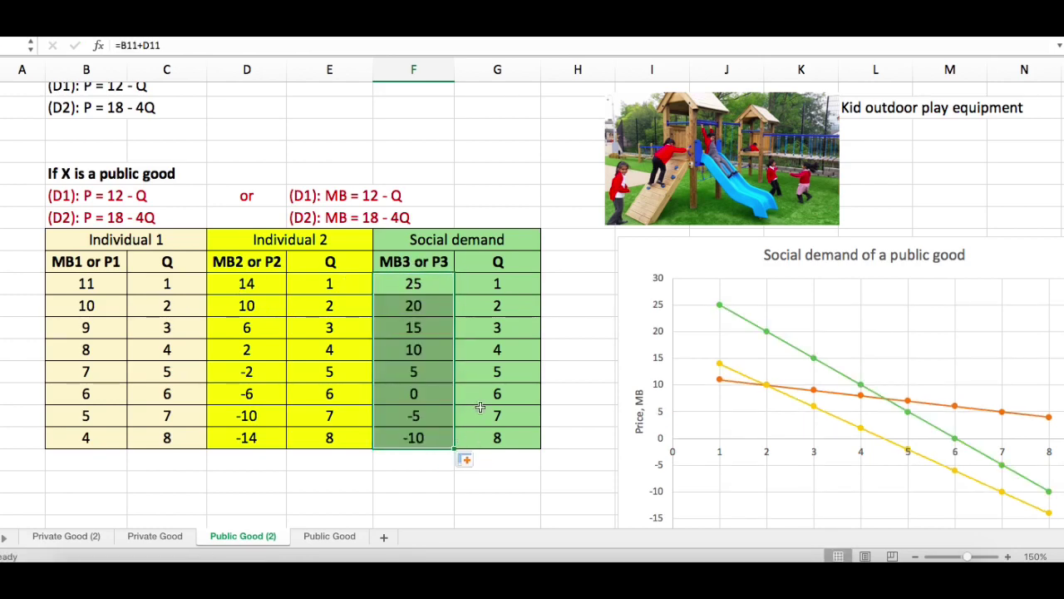
Step: Examine the social demand curve Ds alongside D1 and D2 in the chart of social demand of a public good
scroll(498, 362, "right", 1)
scroll(498, 361, "right", 2)
scroll(498, 361, "down", 2)
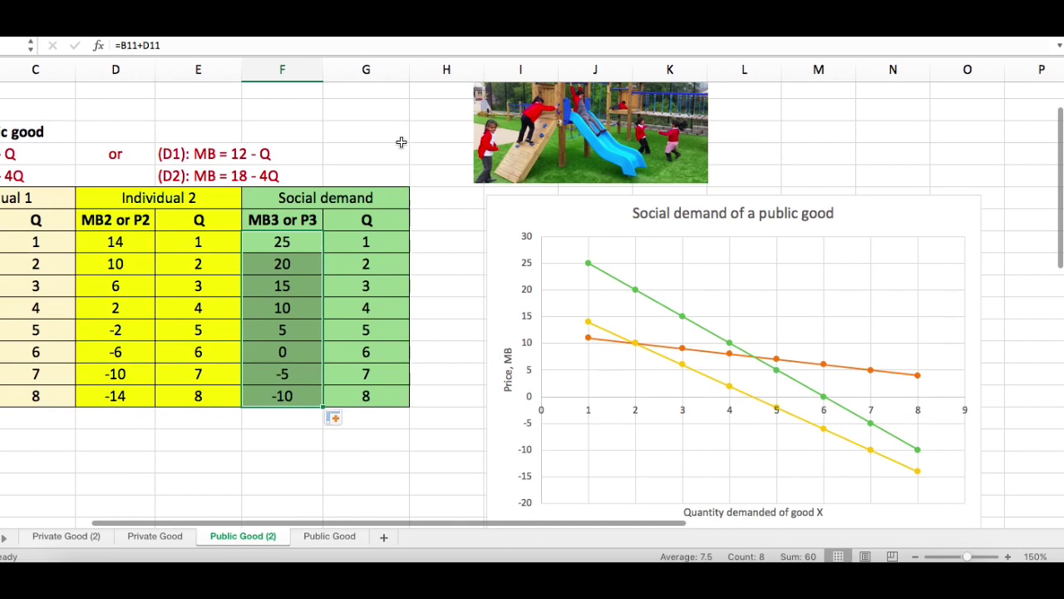
left_click(392, 131)
scroll(392, 130, "right", 1)
scroll(392, 130, "down", 1)
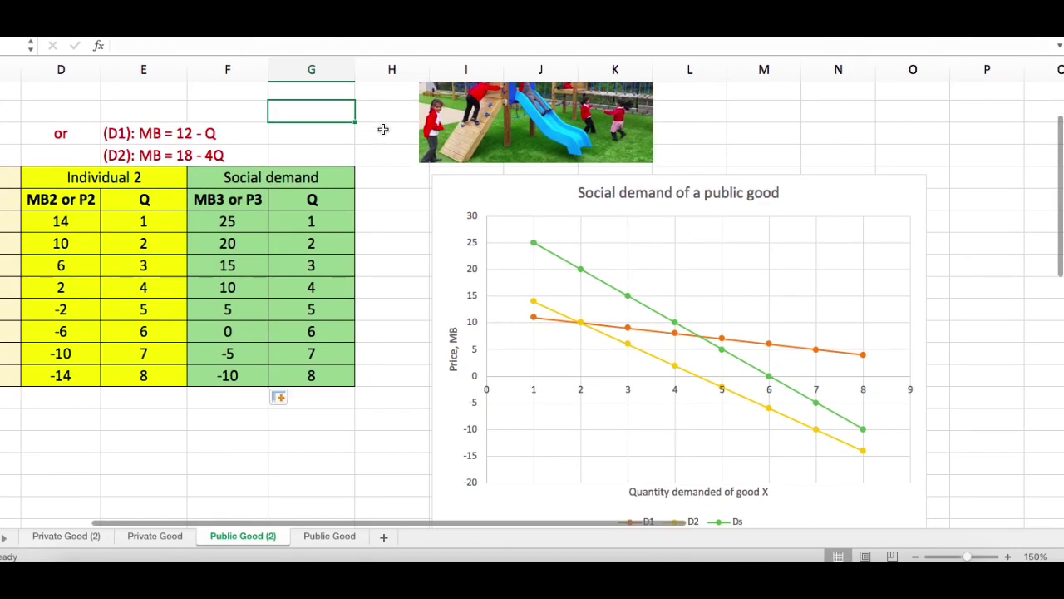
scroll(406, 173, "down", 3)
scroll(406, 174, "right", 1)
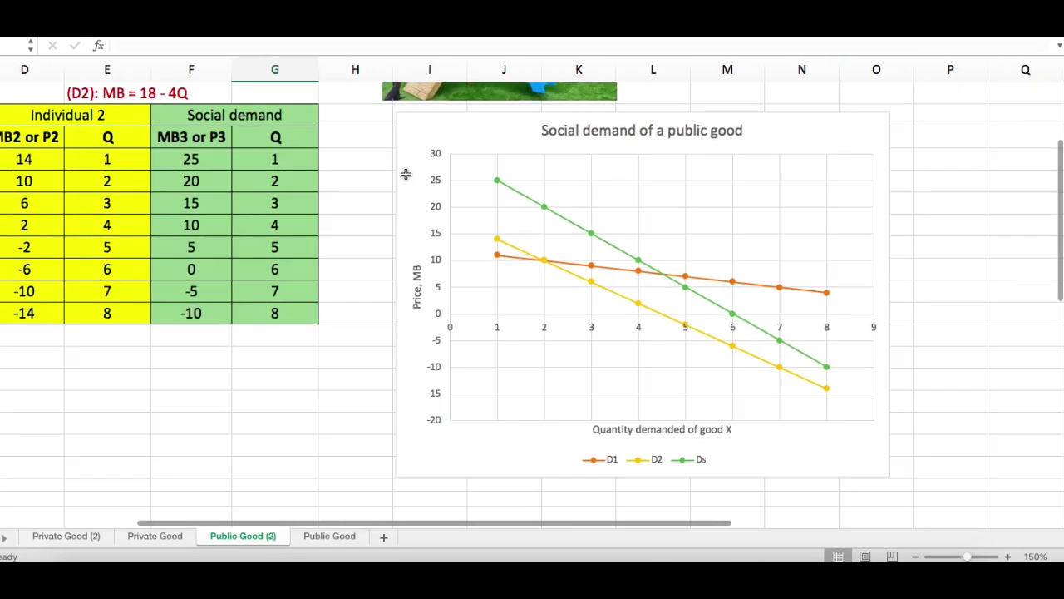
Step: Read the social marginal benefit equations and the public goods aggregate demand note below the chart
scroll(404, 125, "down", 6)
scroll(404, 171, "left", 1)
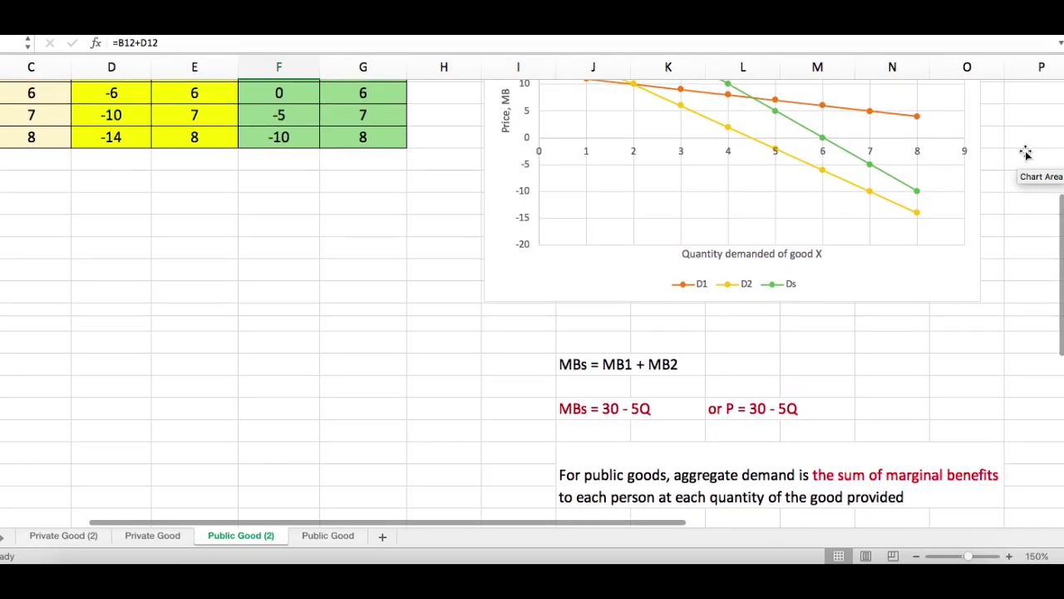
scroll(1025, 153, "down", 1)
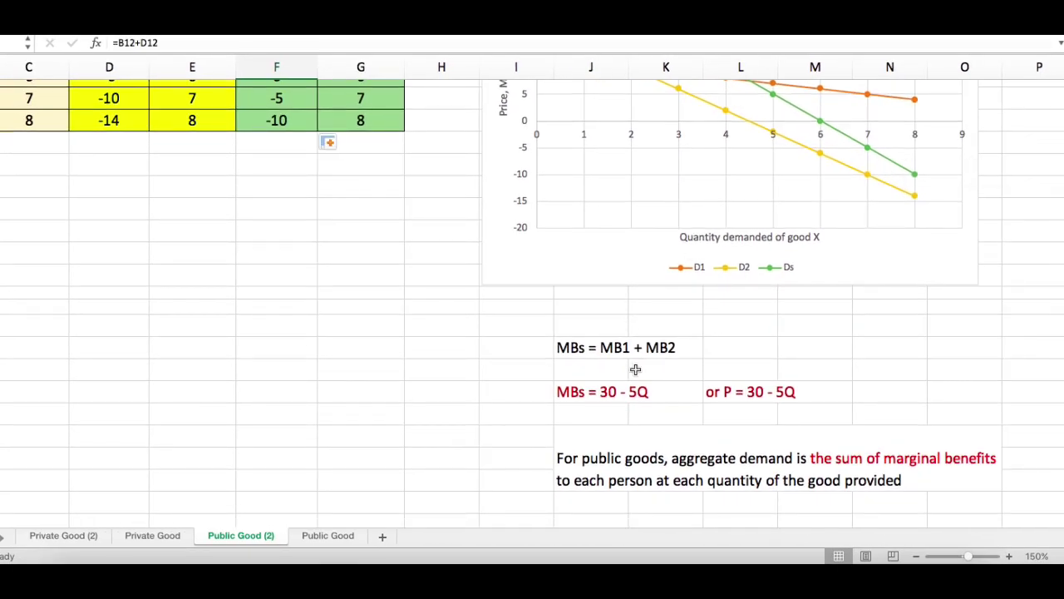
scroll(333, 387, "down", 3)
scroll(333, 387, "right", 1)
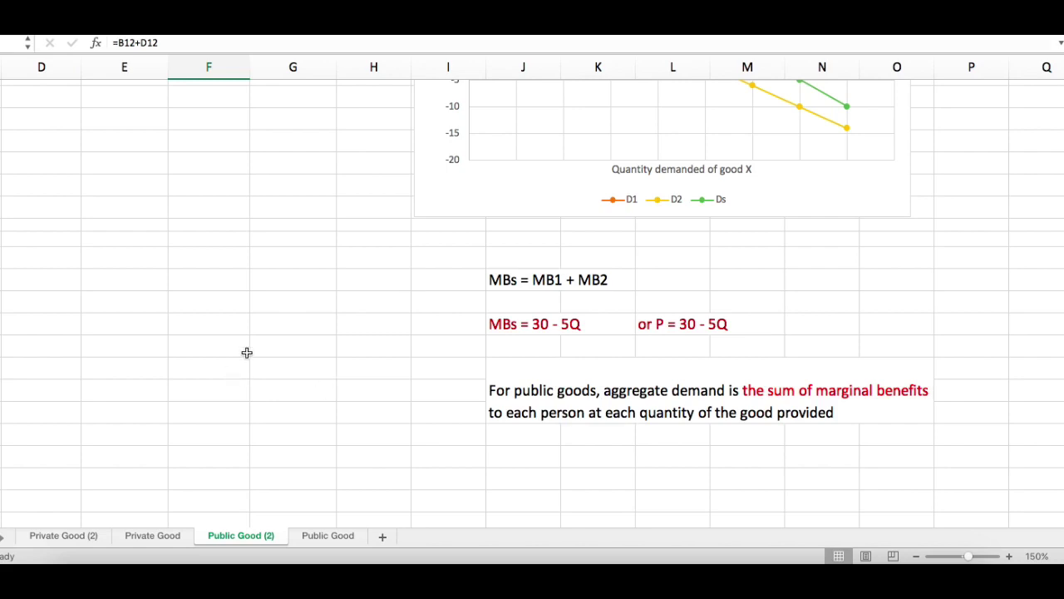
scroll(292, 332, "up", 10)
scroll(291, 331, "left", 3)
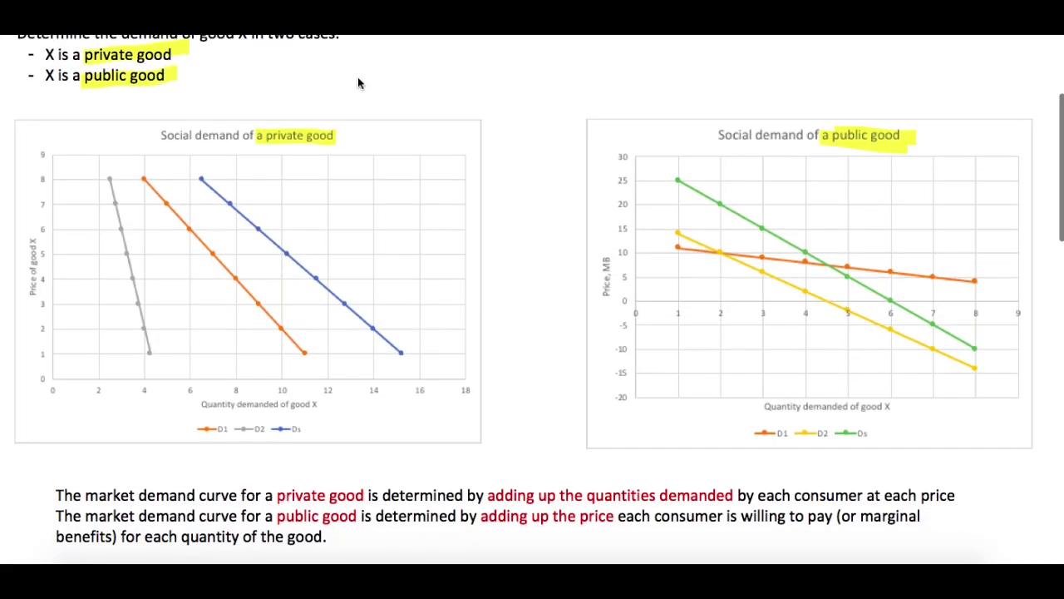
Step: Highlight "adding up the quantities demanded" in yellow in the private good sentence of the summary below the two charts
scroll(359, 78, "down", 2)
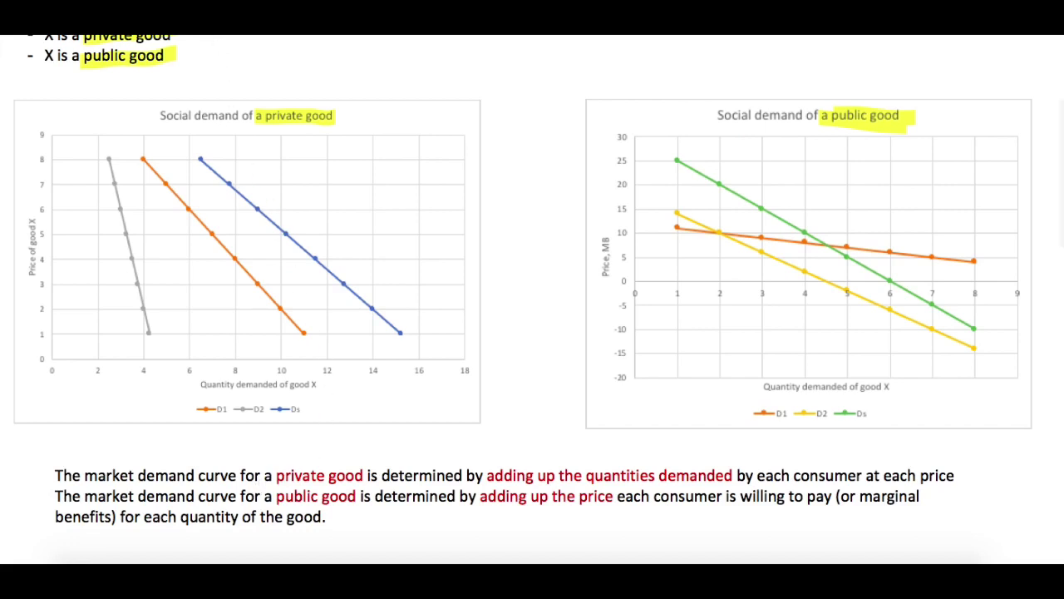
scroll(532, 279, "down", 1)
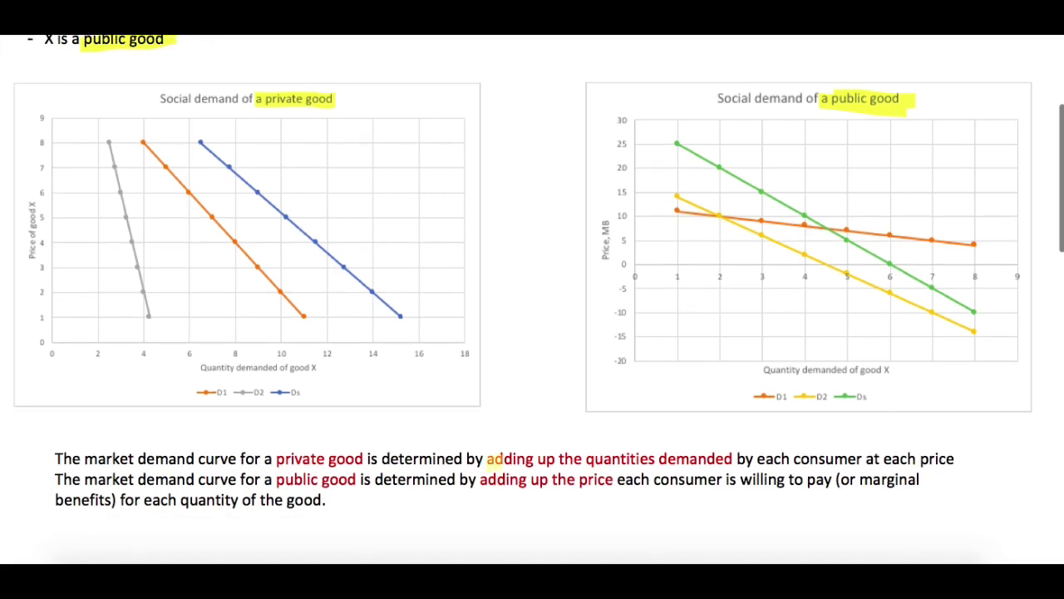
left_click_drag(503, 458, 731, 456)
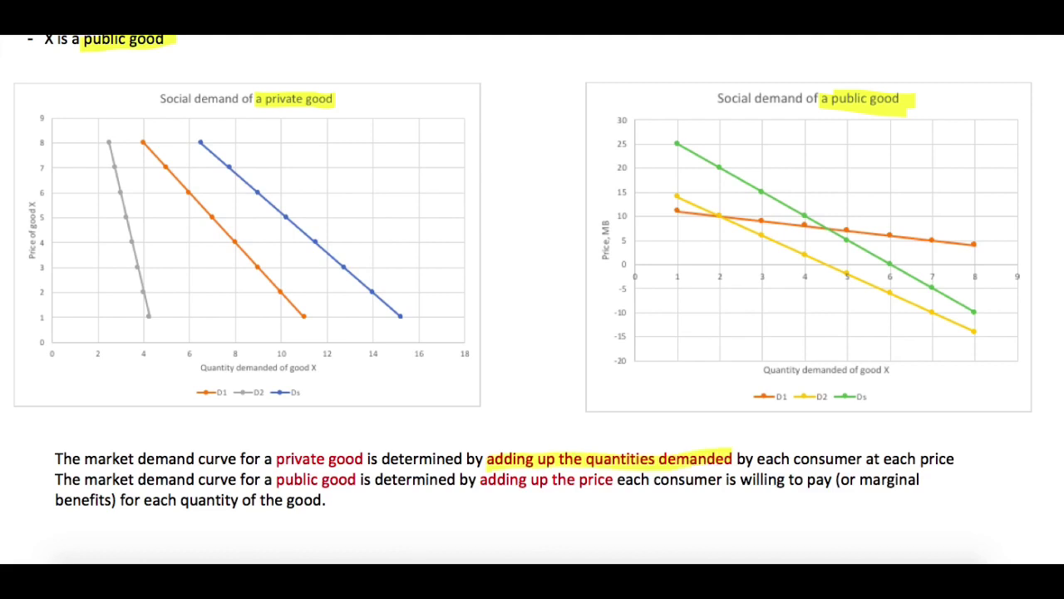